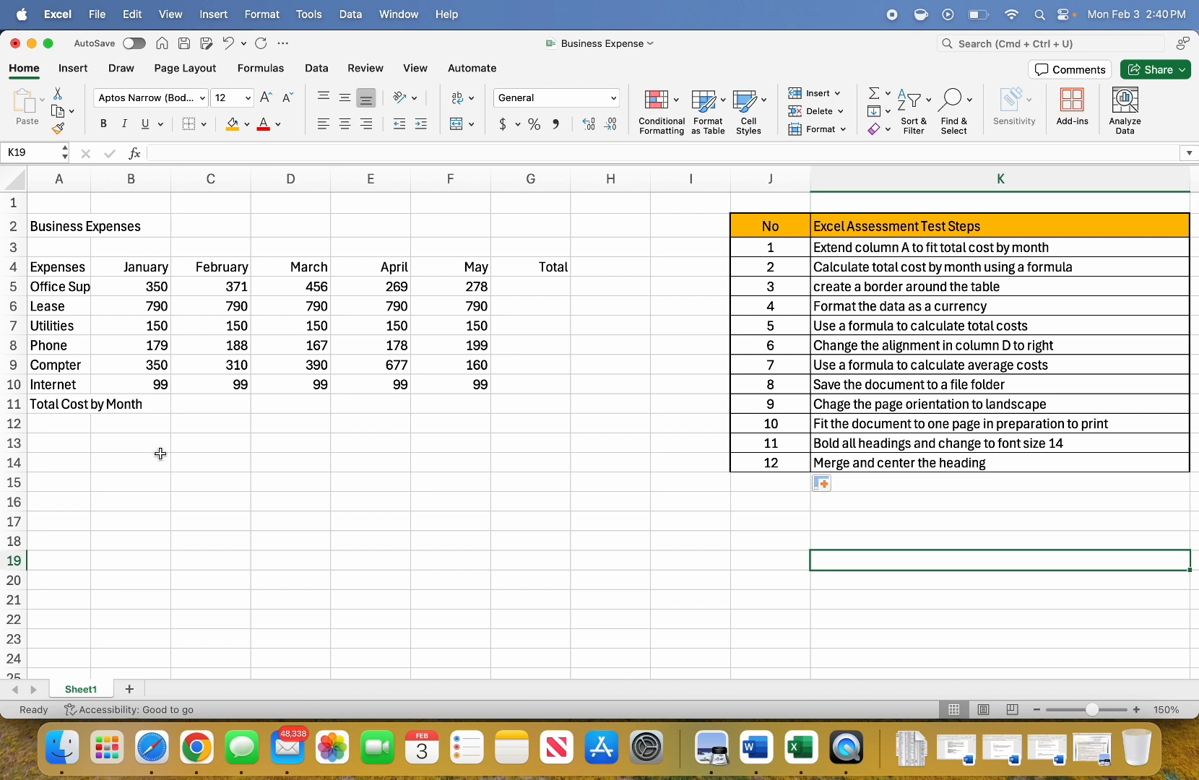
# Widen column A so that the Total Cost by Month and Office Supplies labels fit
pyautogui.click(52, 402)
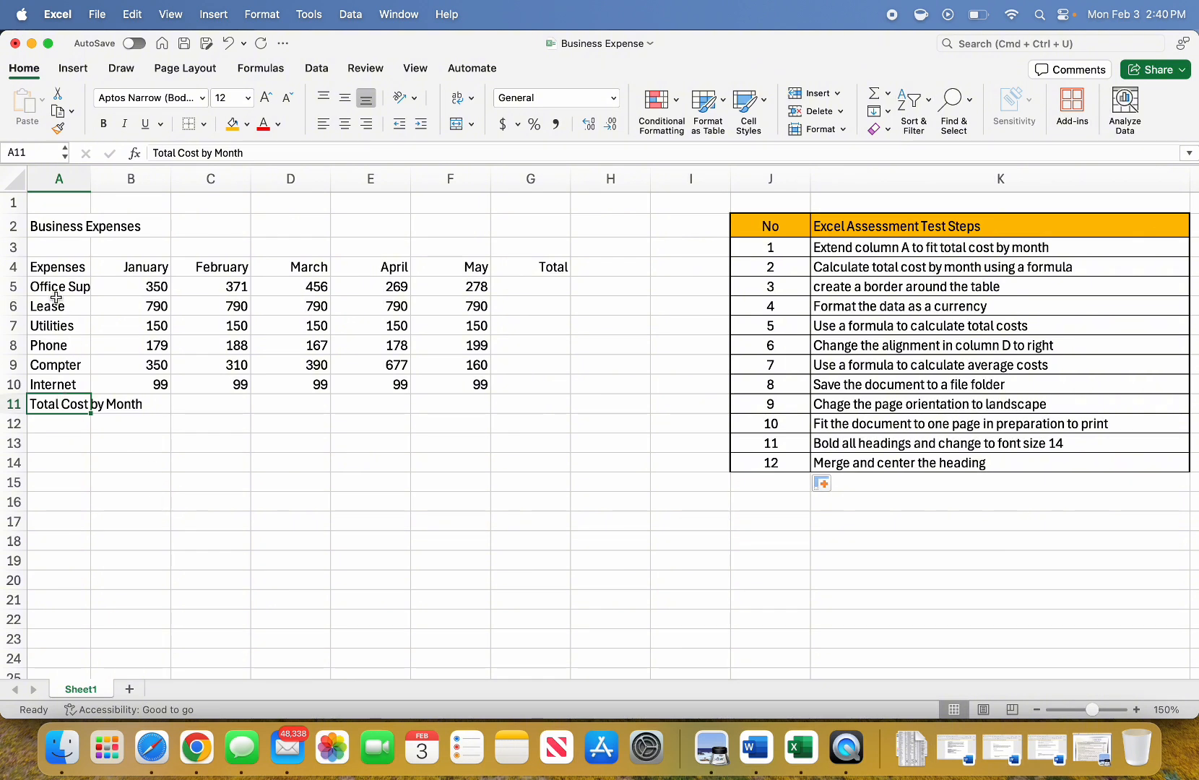
pyautogui.click(82, 287)
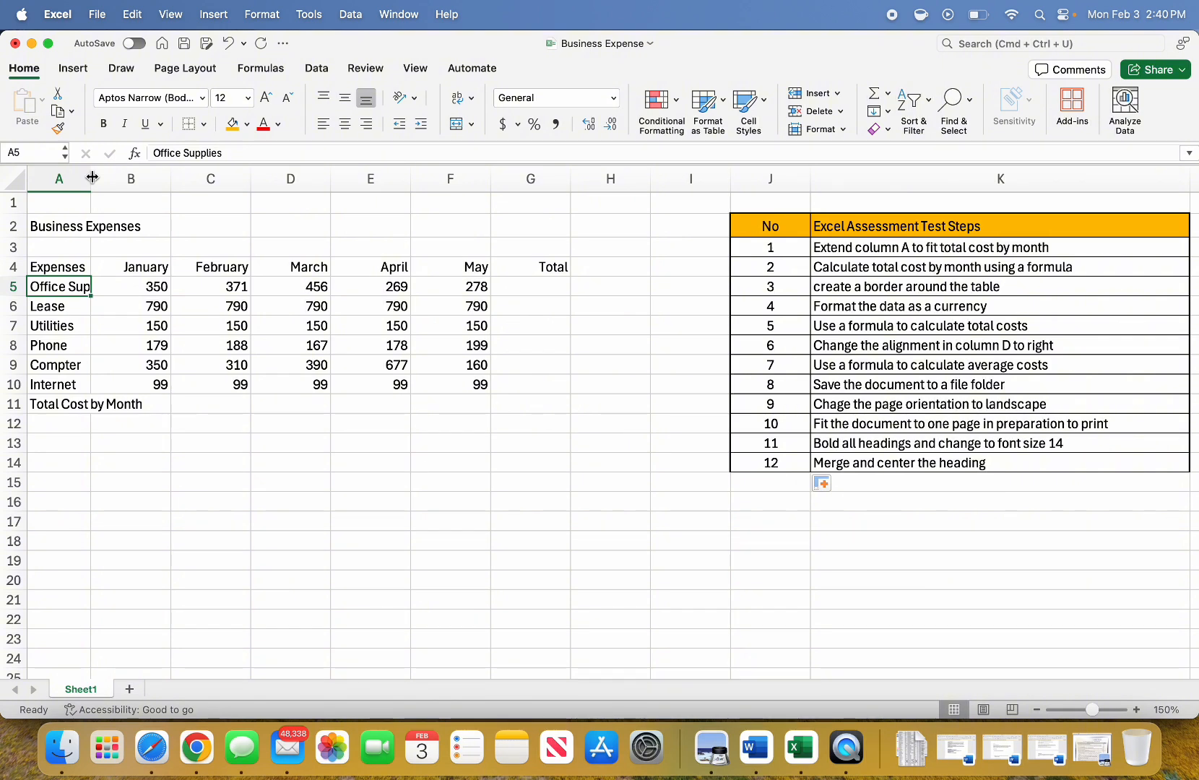
pyautogui.moveTo(92, 178); pyautogui.dragTo(164, 175)
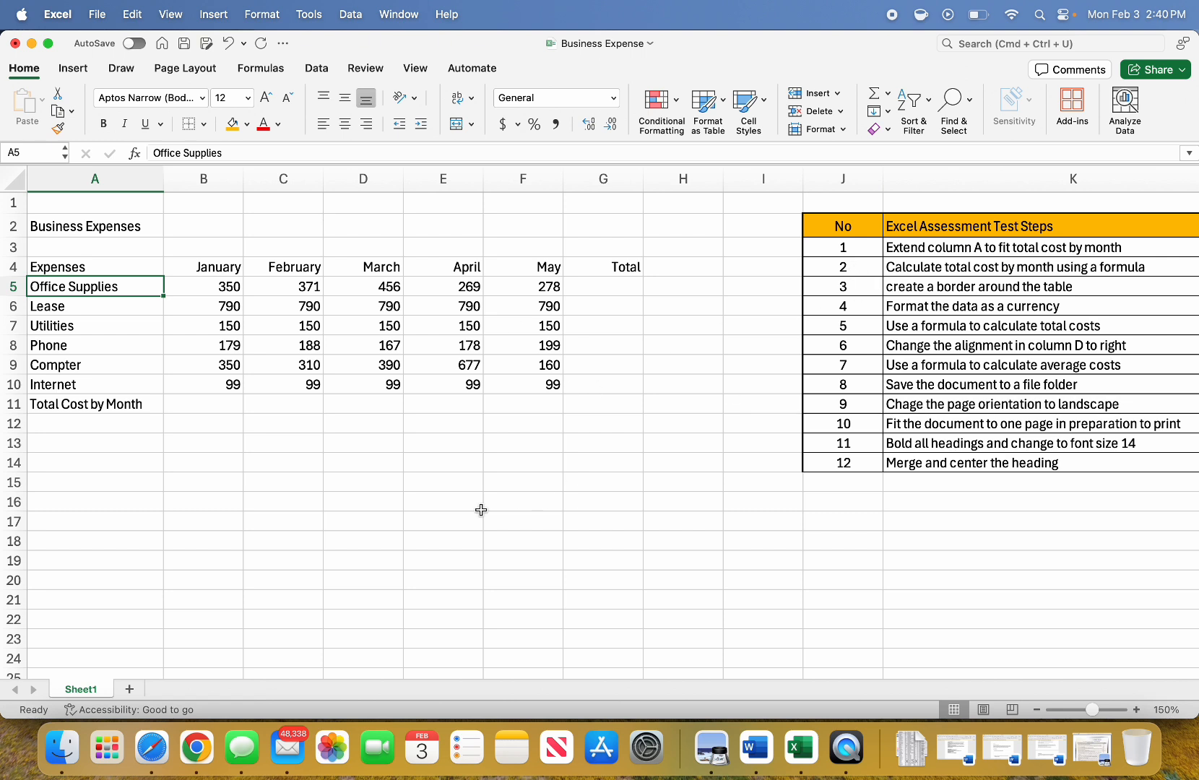
# Total the January expenses in B11 with the formula =SUM(B5:B10)
pyautogui.click(207, 274)
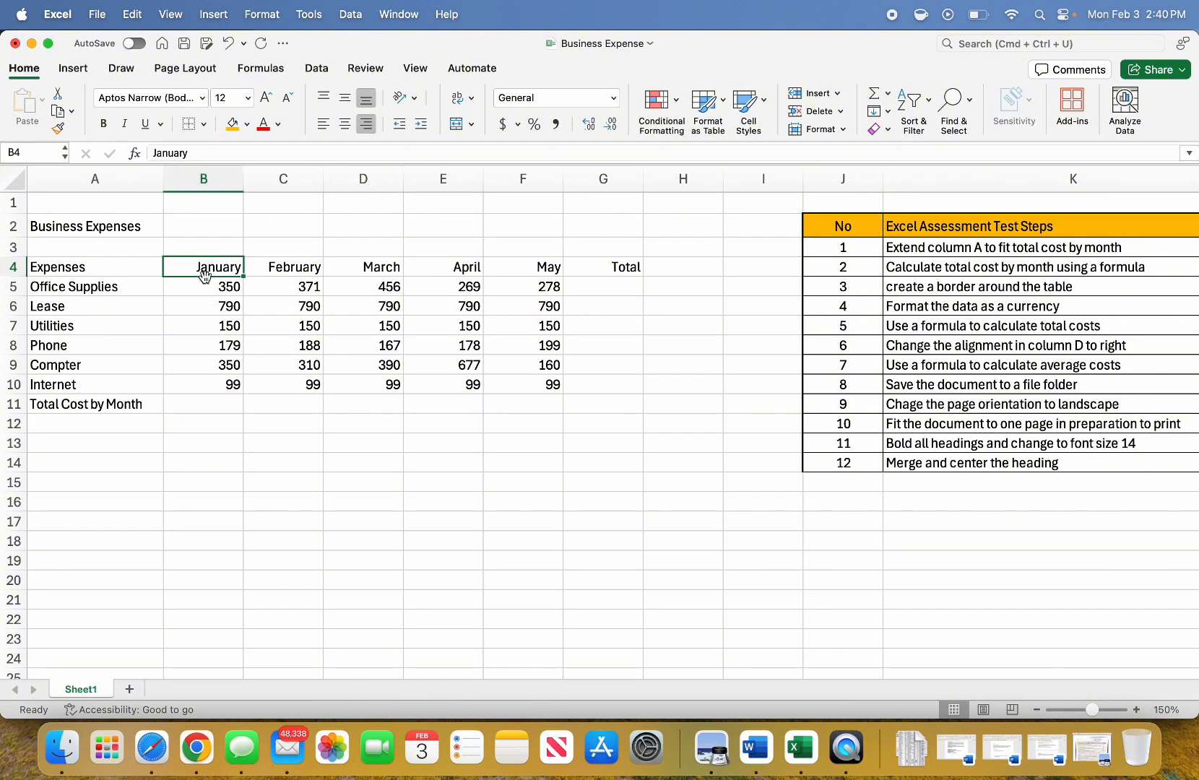
pyautogui.click(210, 405)
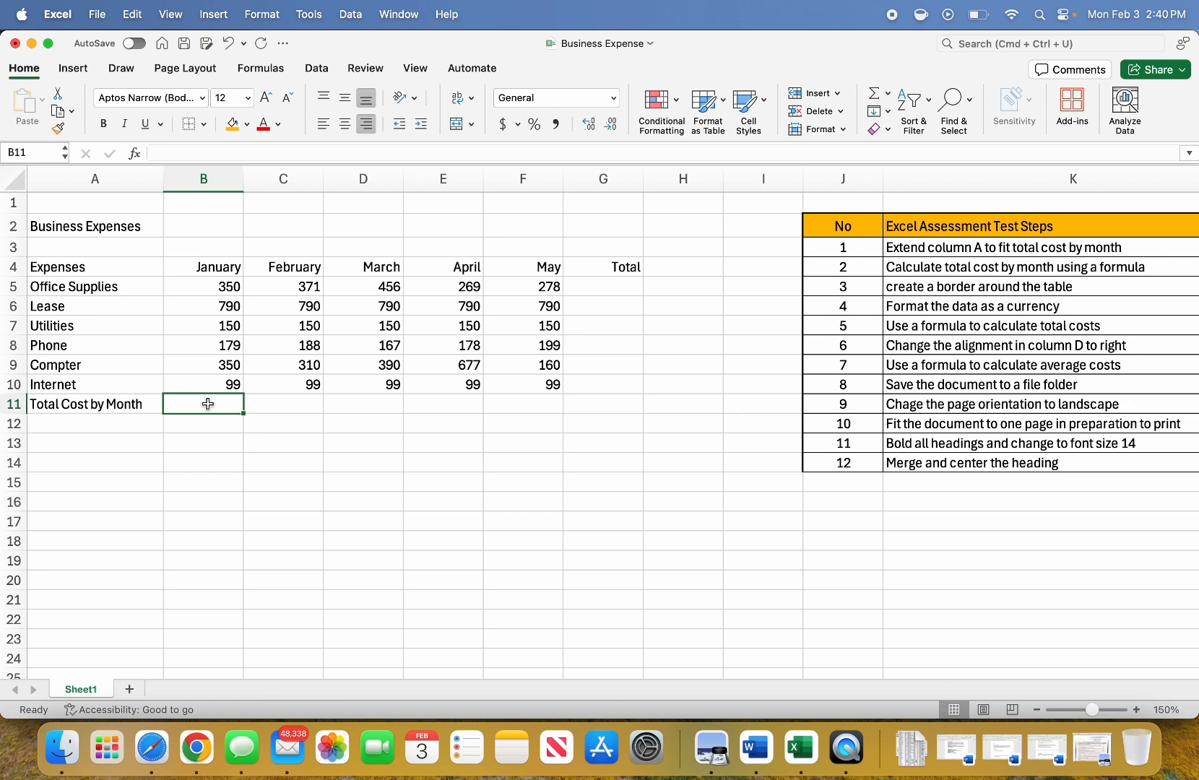
pyautogui.write('=sum(')
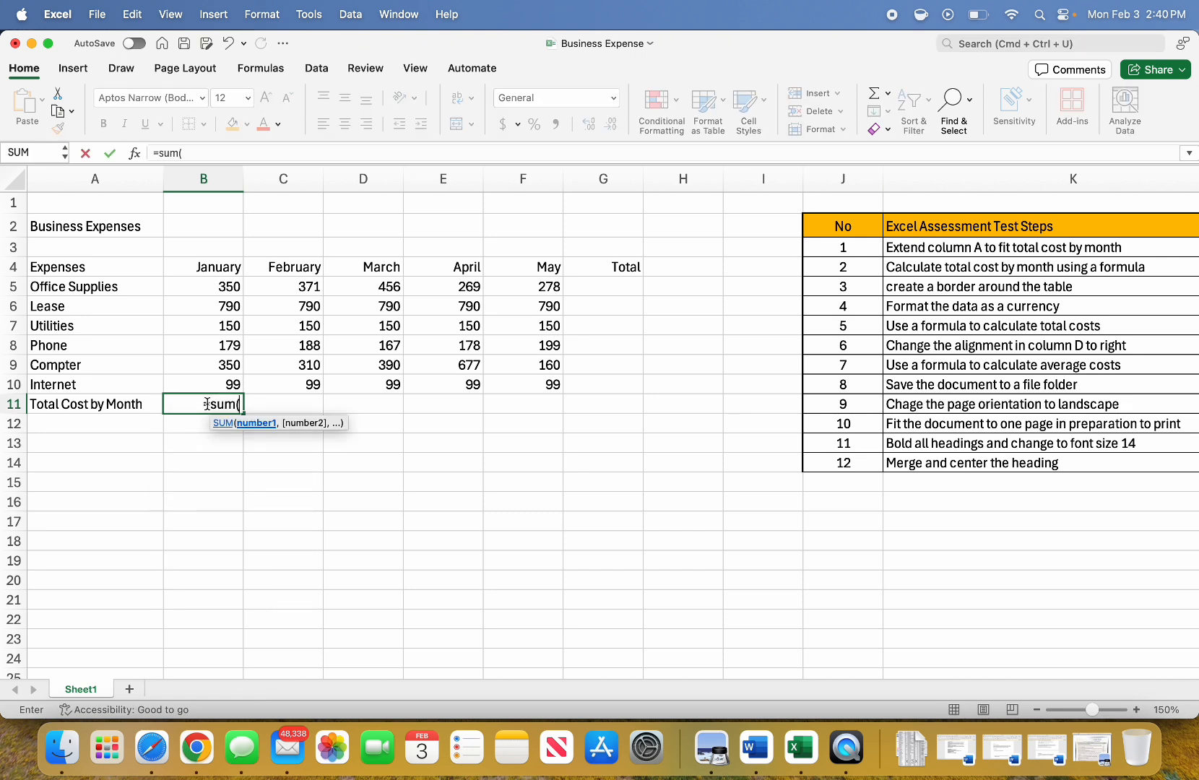
pyautogui.moveTo(213, 288); pyautogui.dragTo(232, 381)
pyautogui.write(')')
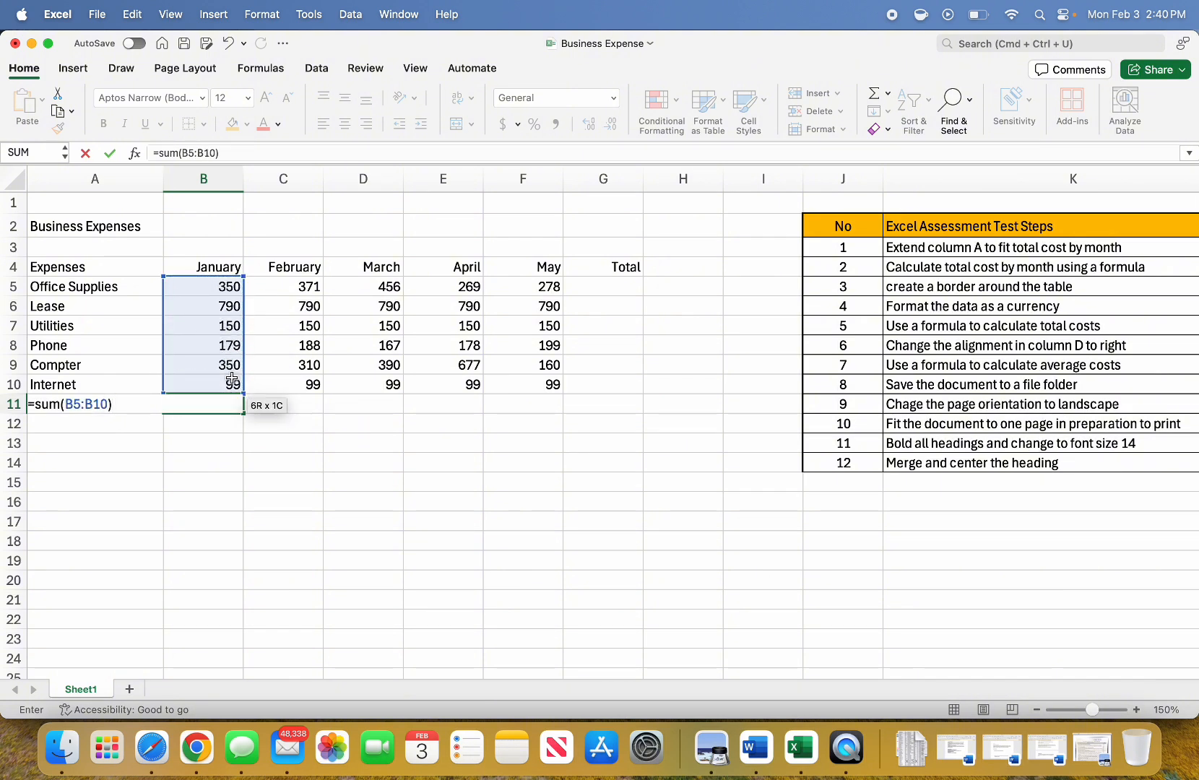
pyautogui.press('Return')
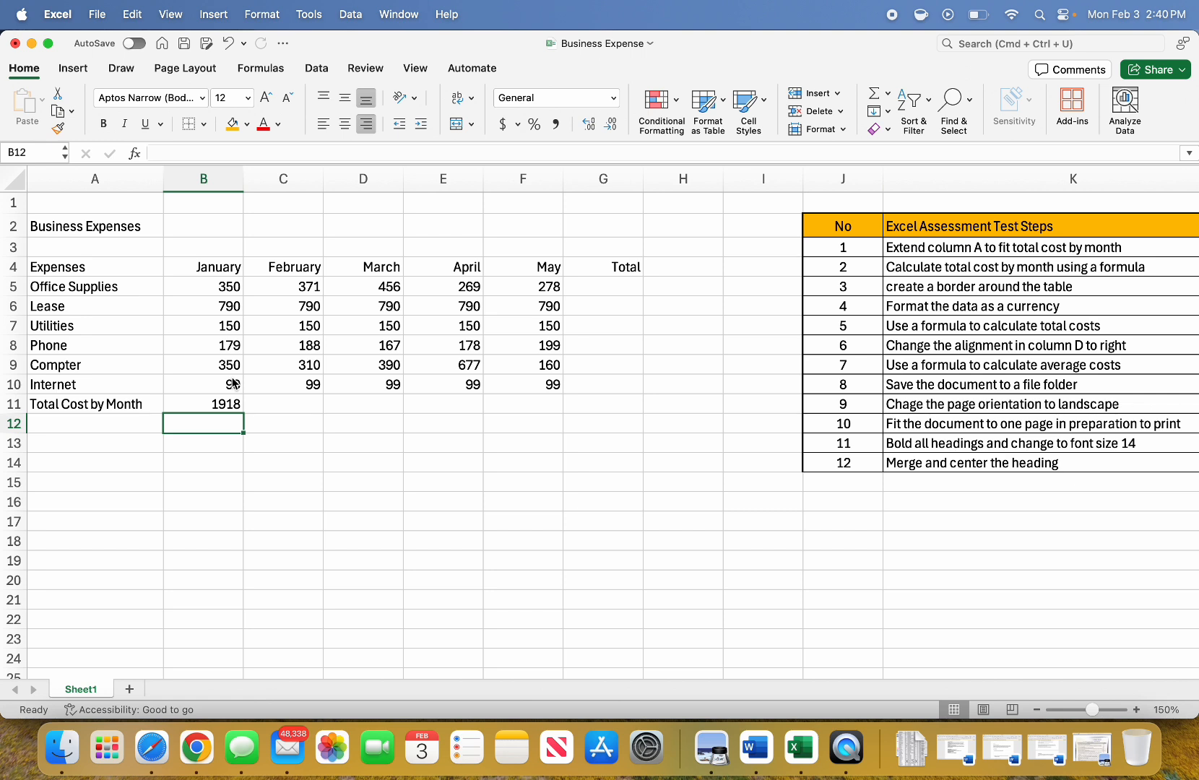
# Total the February expenses in C11 with =SUM(C5:C10) and fill the formula across through G11
pyautogui.click(292, 399)
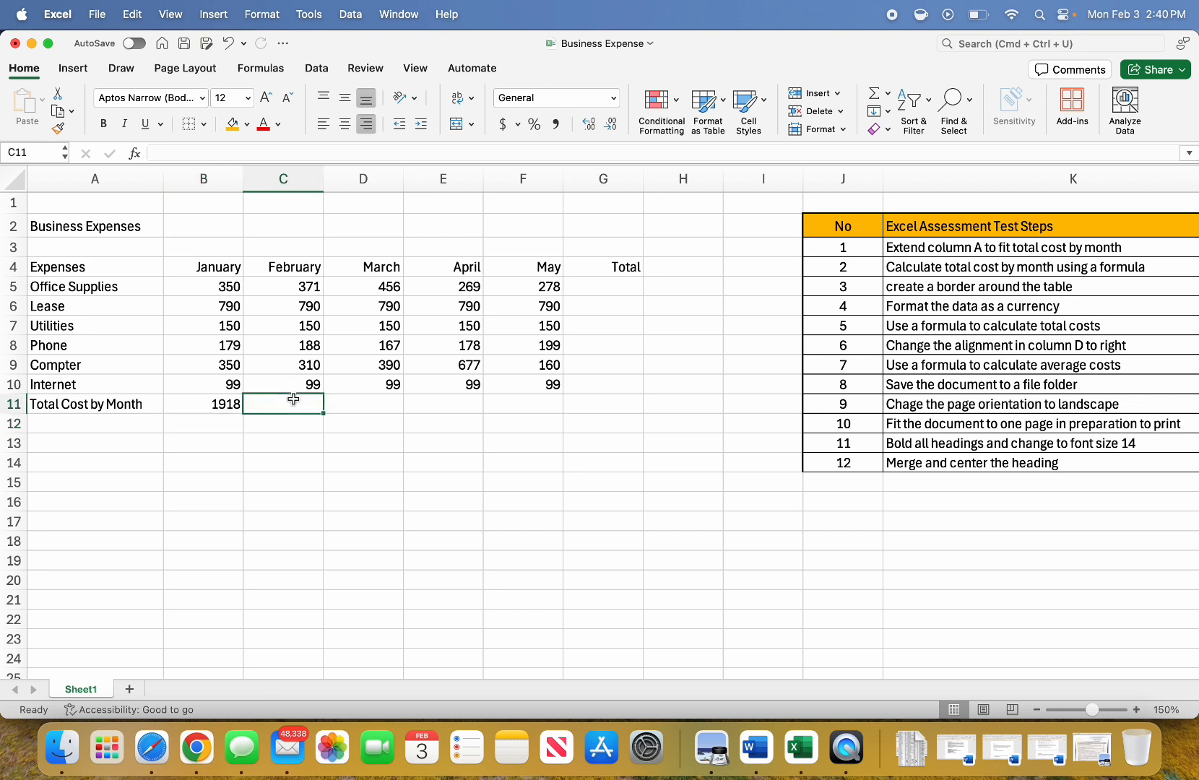
pyautogui.write('=sum(')
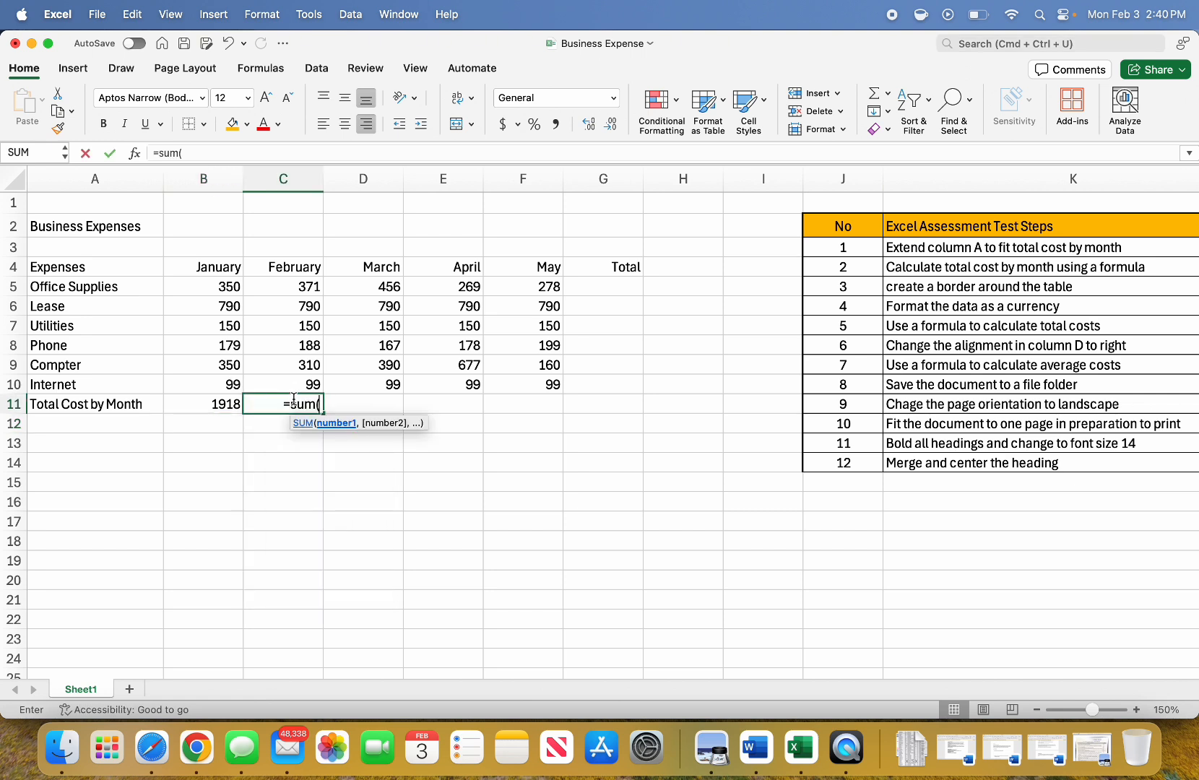
pyautogui.moveTo(305, 286); pyautogui.dragTo(313, 387)
pyautogui.press('Return')
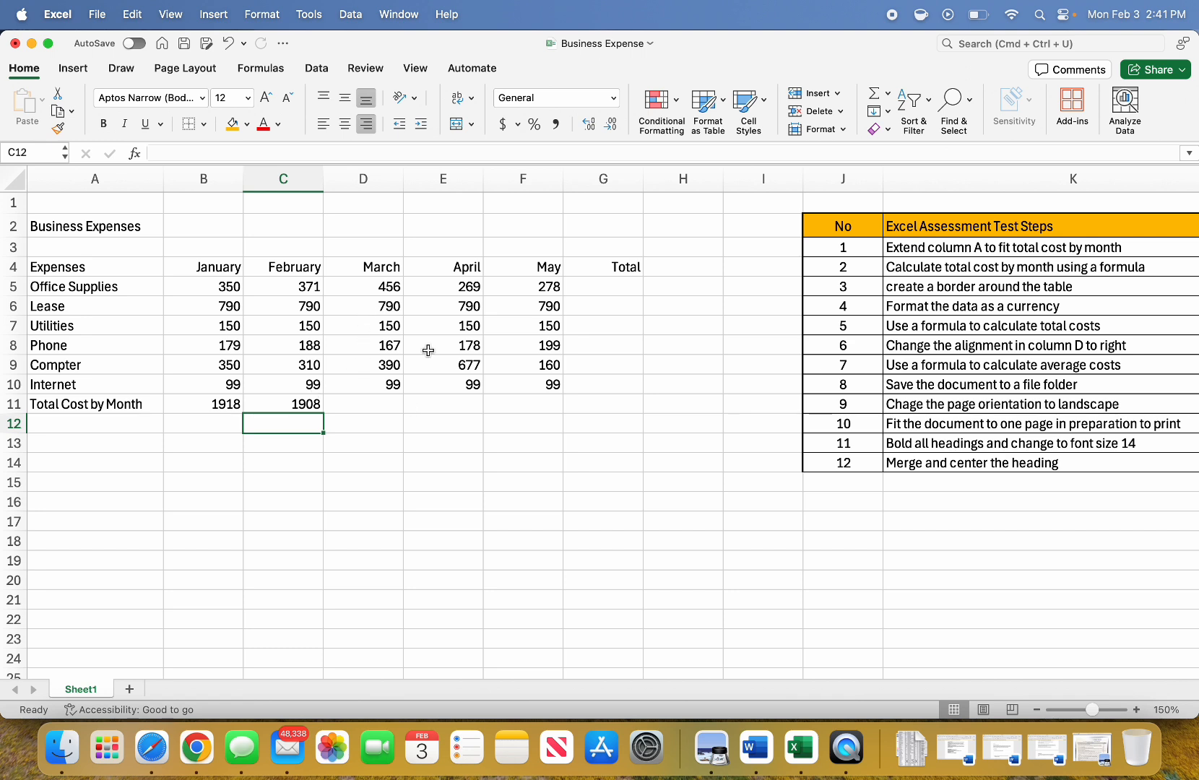
pyautogui.click(299, 403)
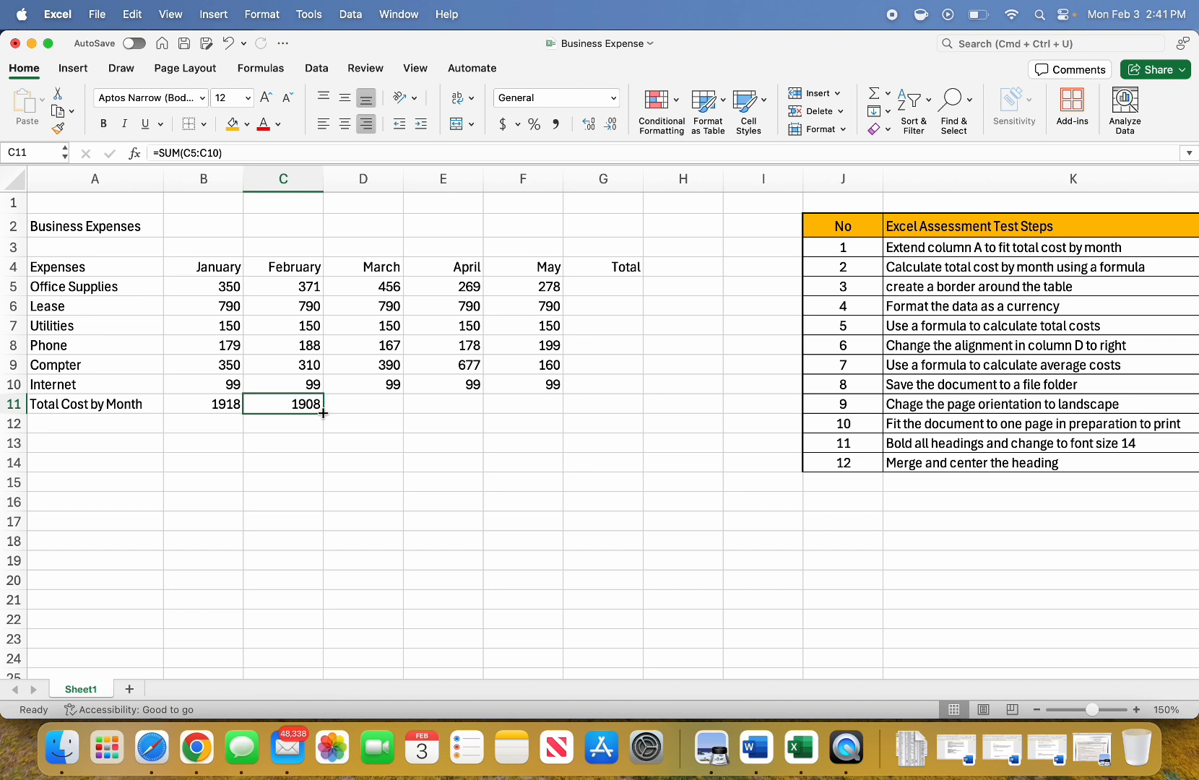
pyautogui.moveTo(323, 413); pyautogui.dragTo(620, 404)
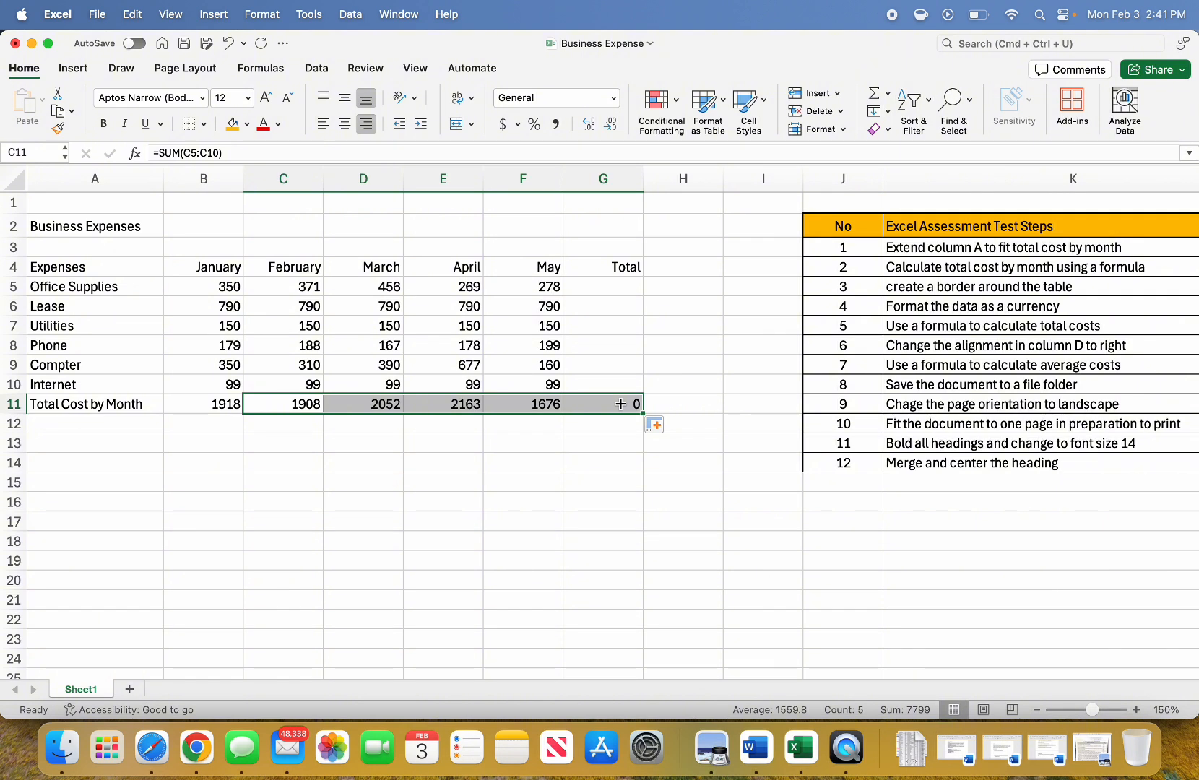
# Check the cell ranges used by the filled SUM formulas in D11 through G11
pyautogui.click(372, 403)
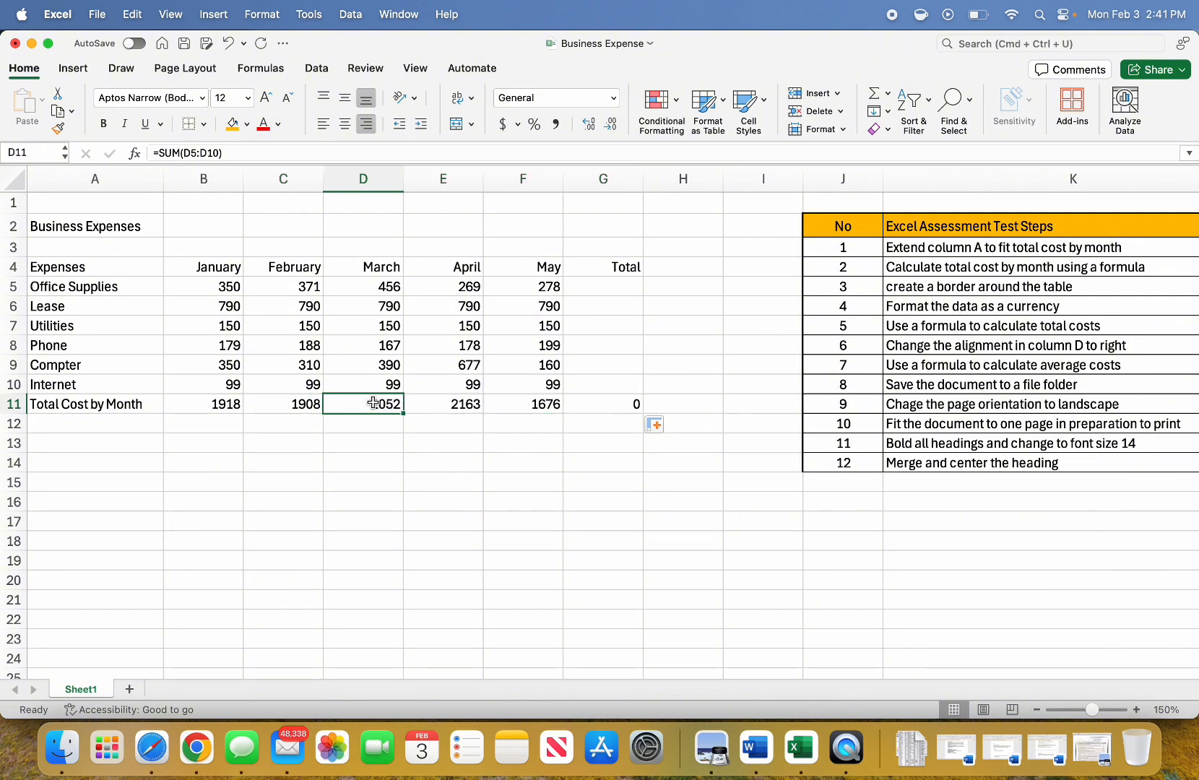
pyautogui.doubleClick(373, 403)
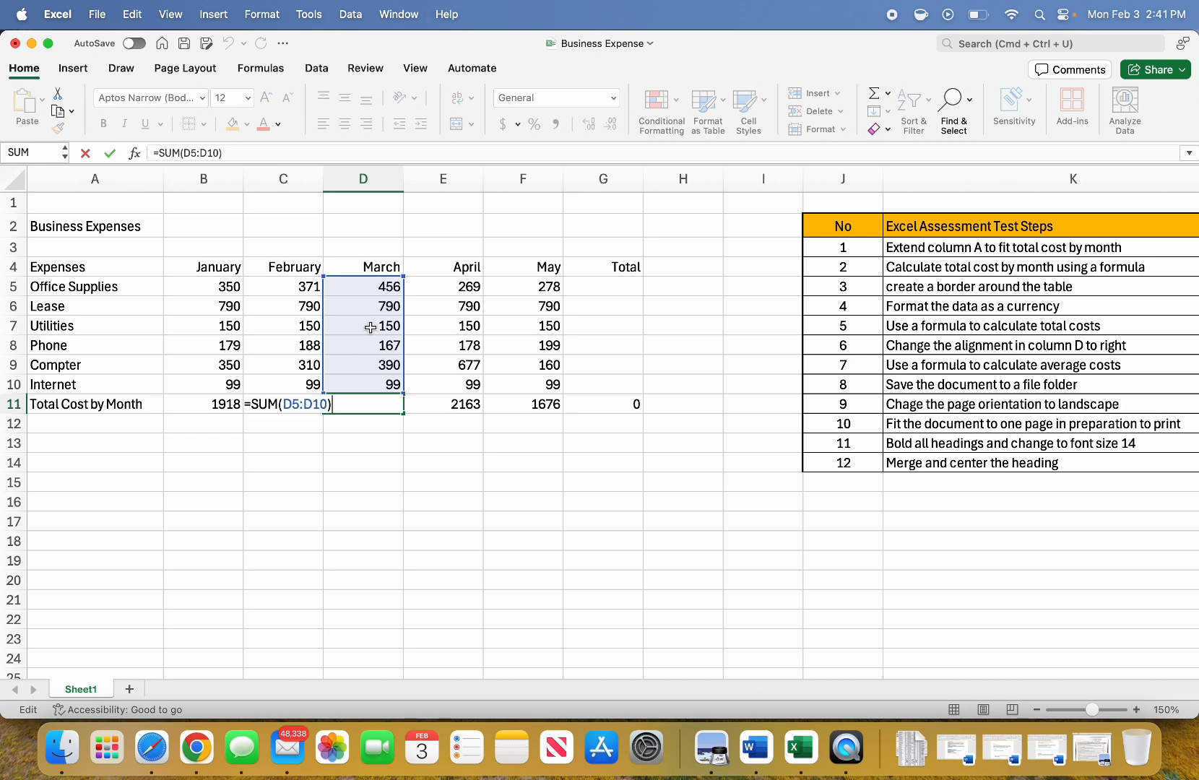
pyautogui.press('Return')
pyautogui.click(473, 399)
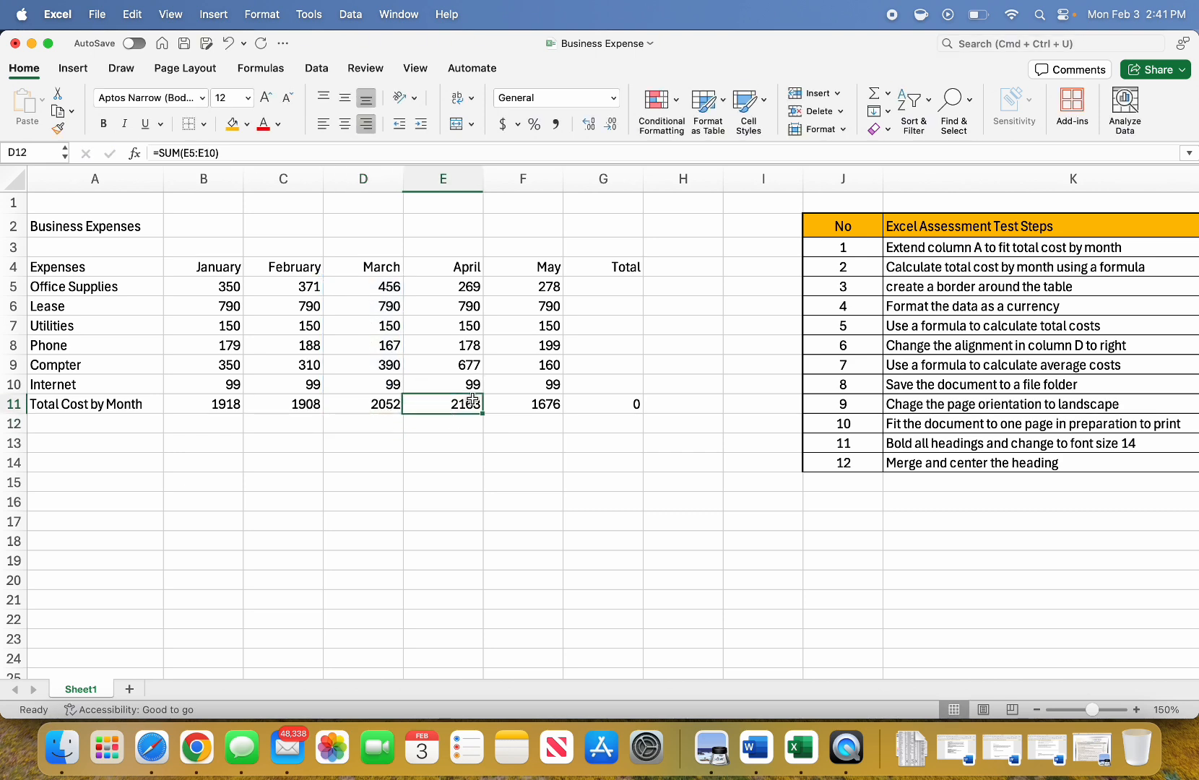
pyautogui.doubleClick(473, 398)
pyautogui.press('Return')
pyautogui.doubleClick(547, 403)
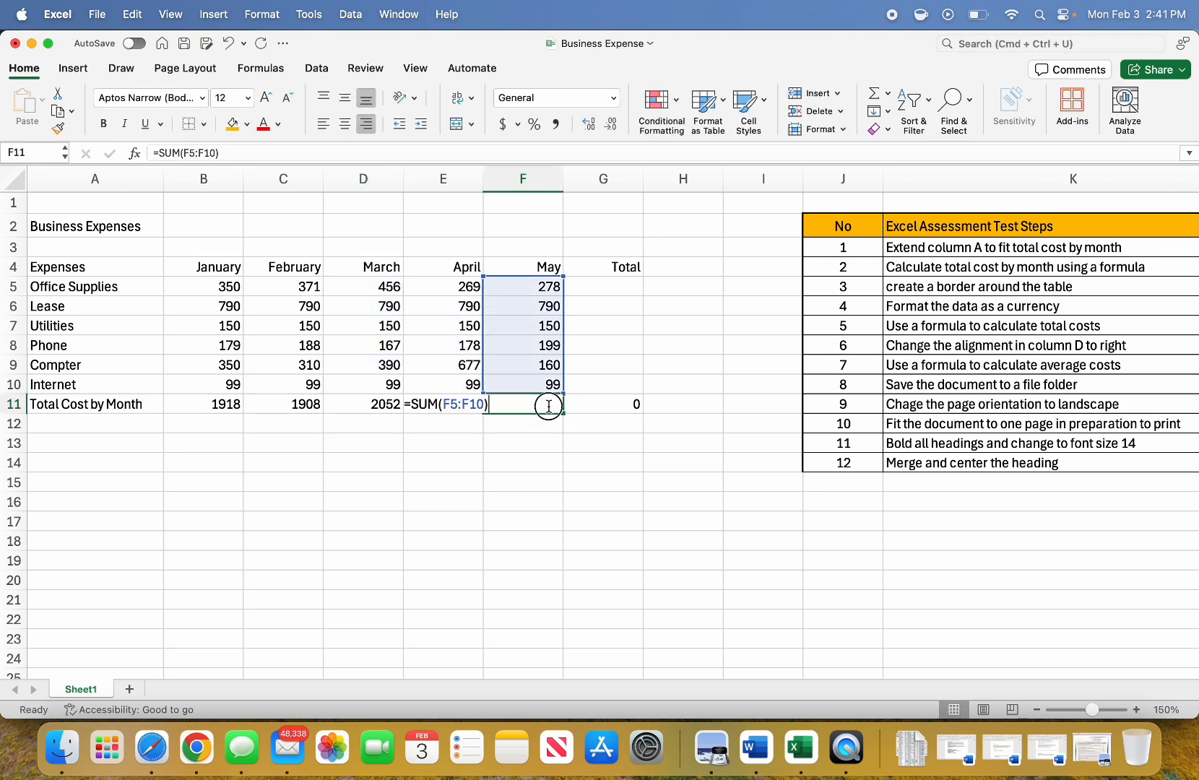
pyautogui.press('Return')
pyautogui.doubleClick(589, 405)
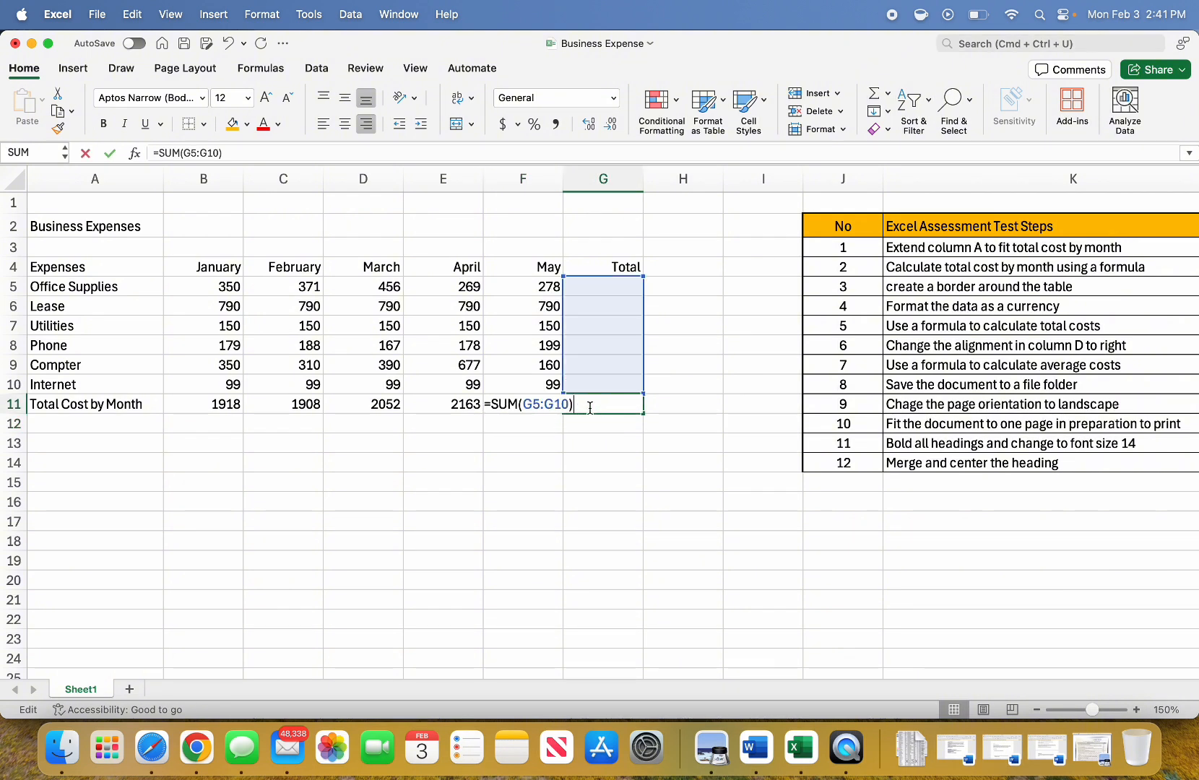
pyautogui.press('Return')
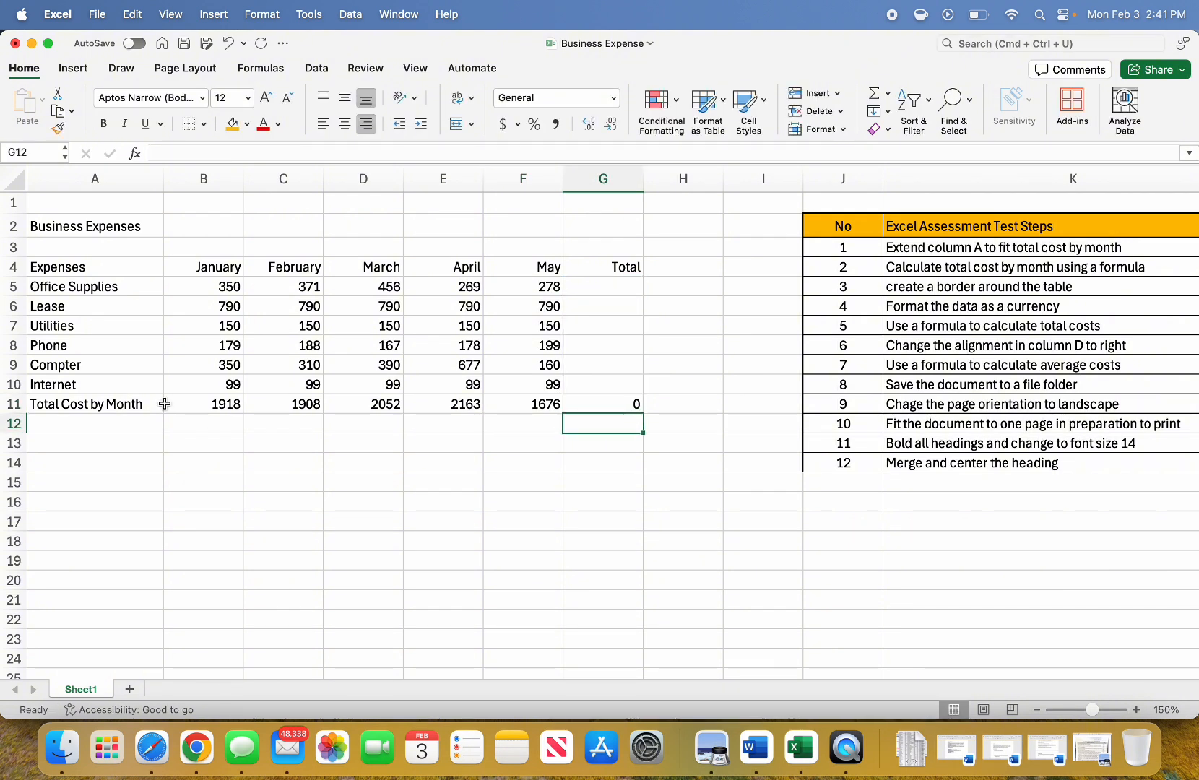
# Apply a Thick Box Border around the business expenses table, A2:G11
pyautogui.click(990, 287)
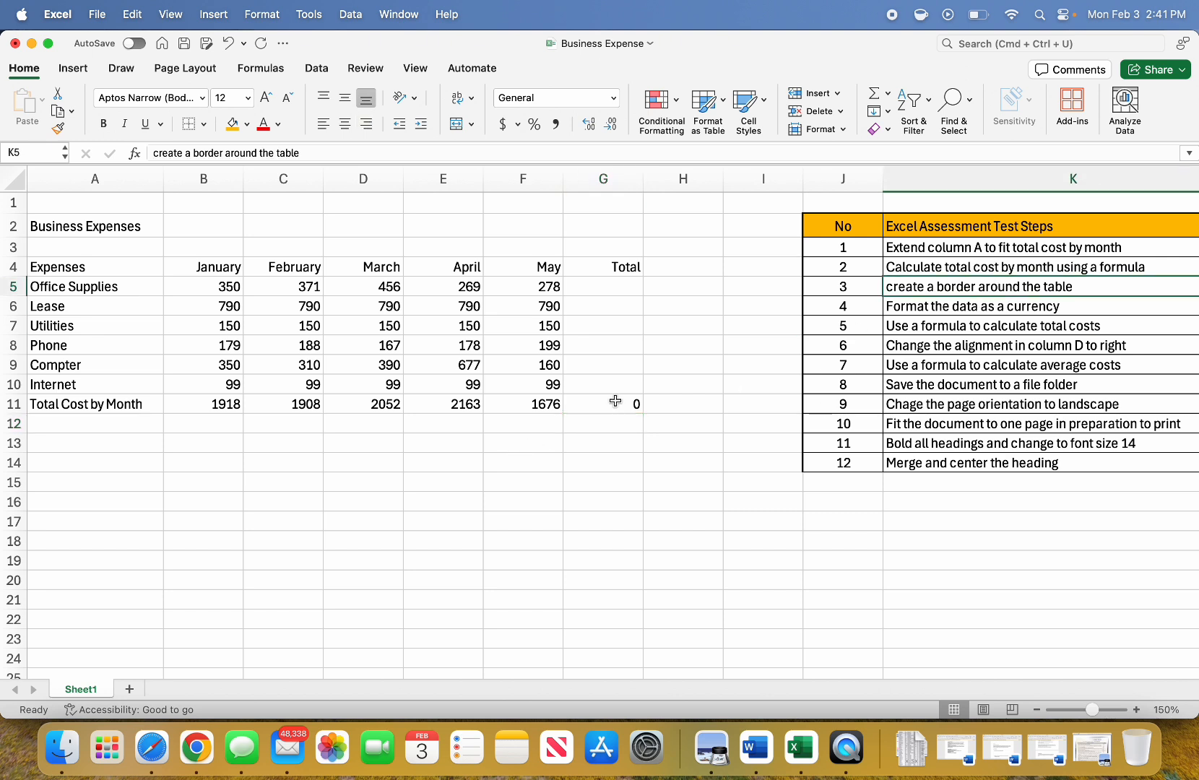
pyautogui.moveTo(625, 398); pyautogui.dragTo(60, 224)
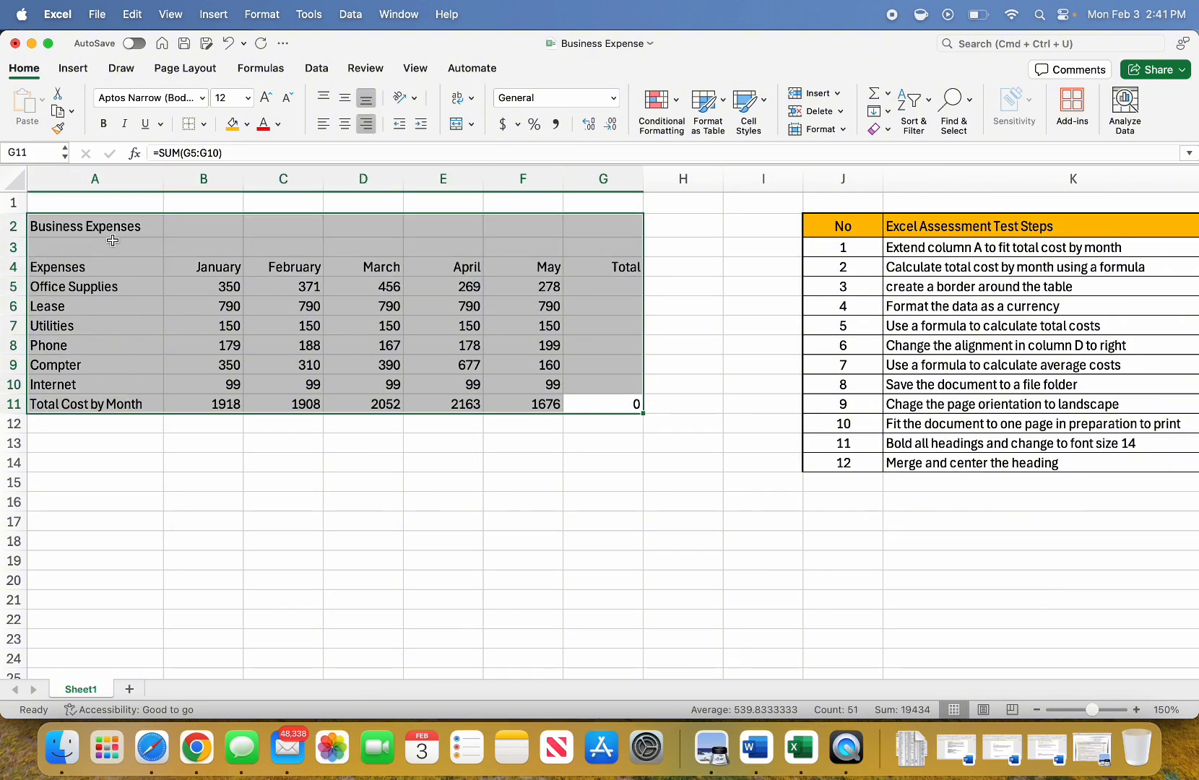
pyautogui.click(205, 124)
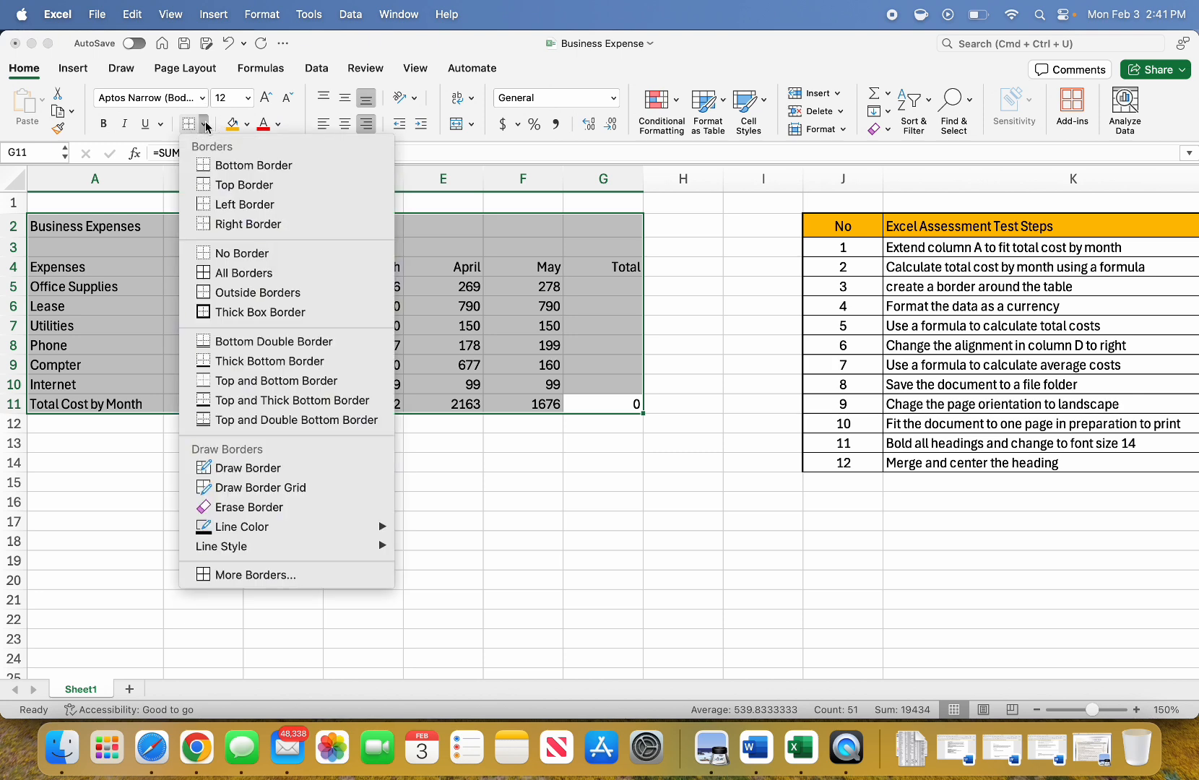
pyautogui.click(258, 312)
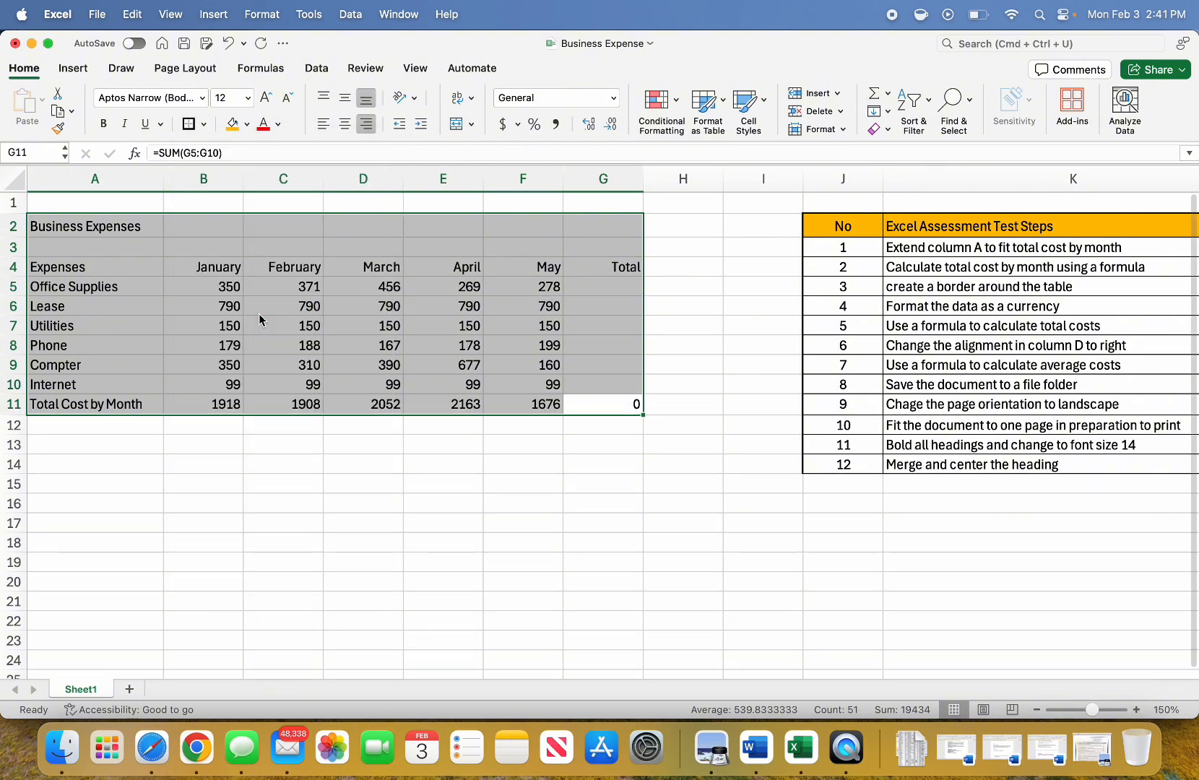
pyautogui.click(449, 494)
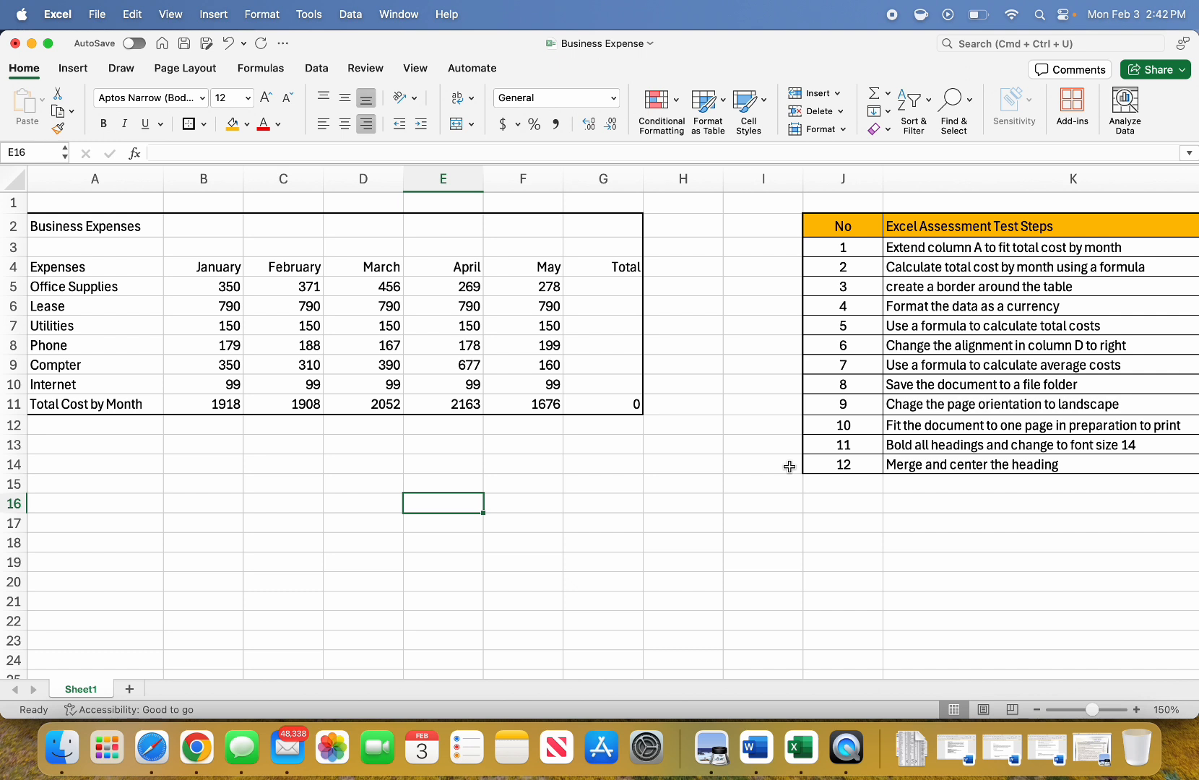
pyautogui.click(953, 310)
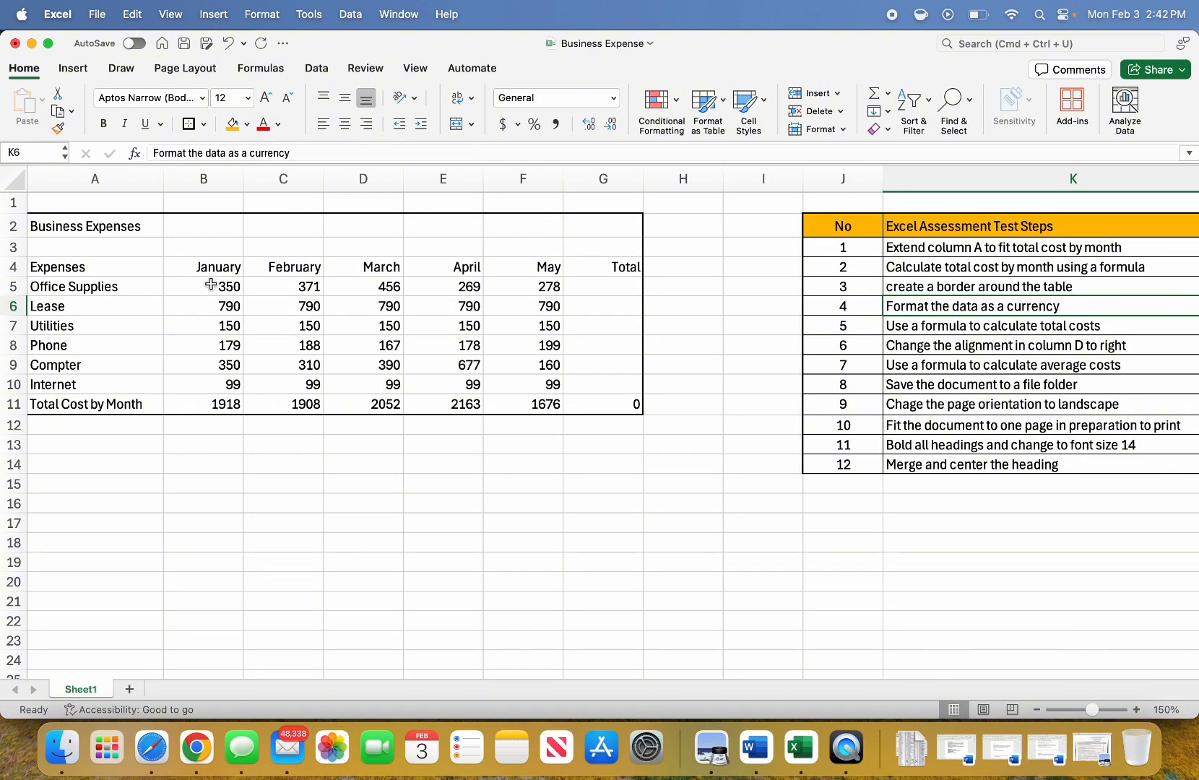
pyautogui.moveTo(215, 288); pyautogui.dragTo(571, 396)
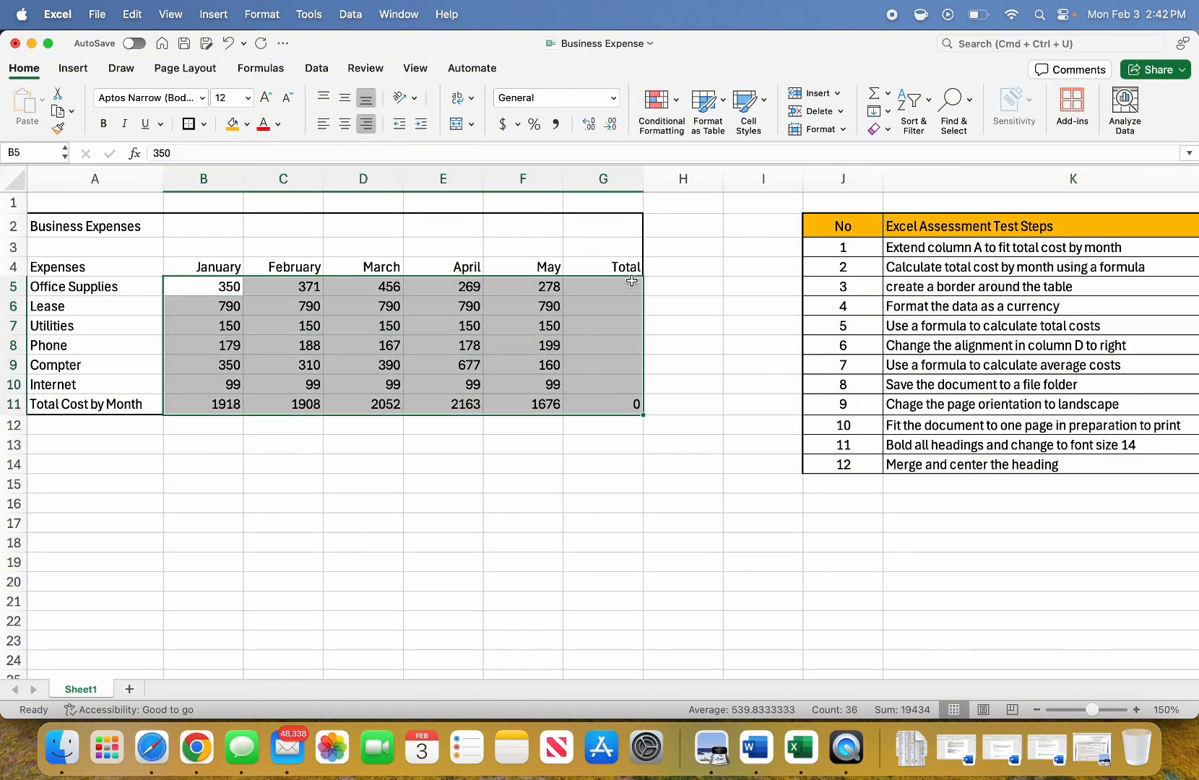
pyautogui.click(613, 98)
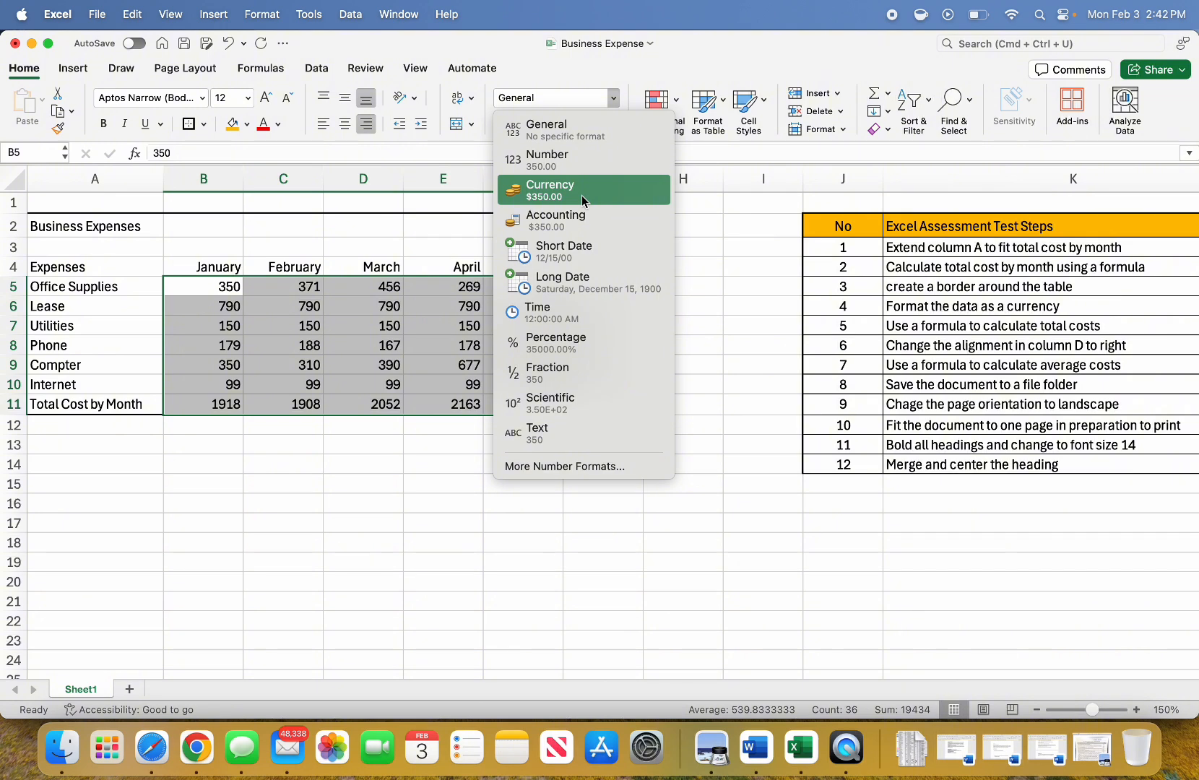
pyautogui.click(332, 354)
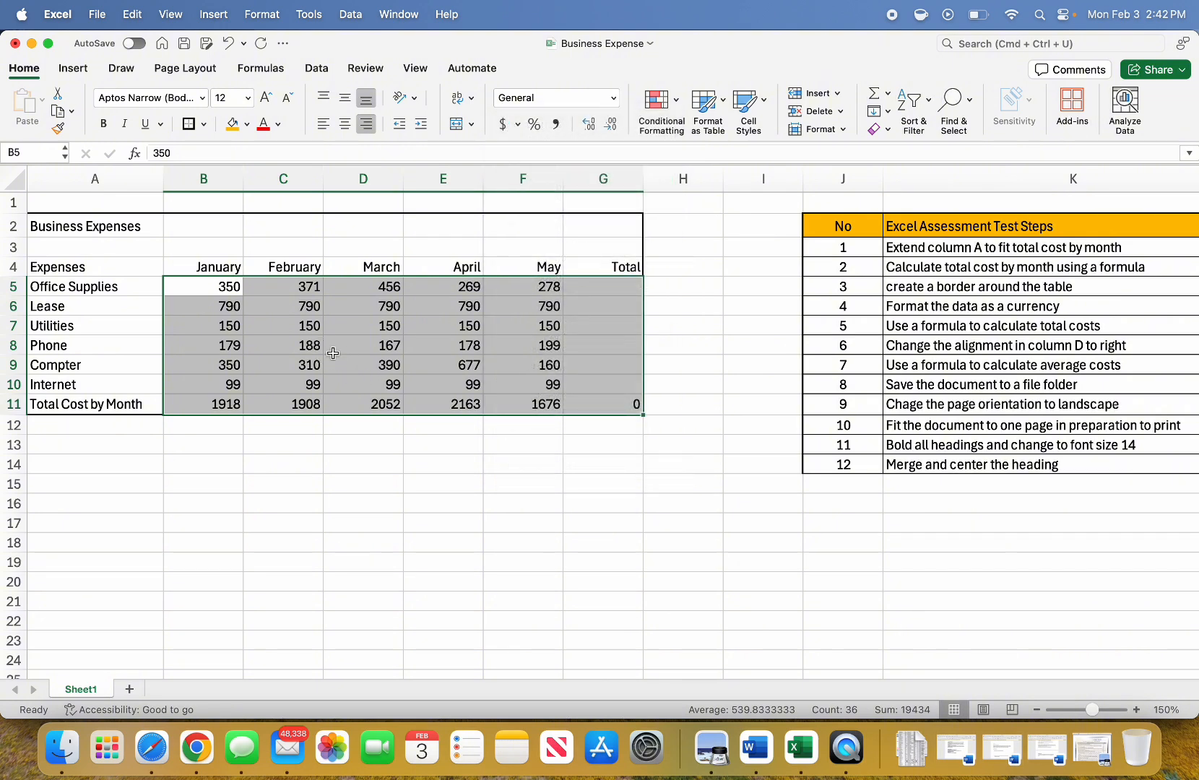
pyautogui.click(379, 333)
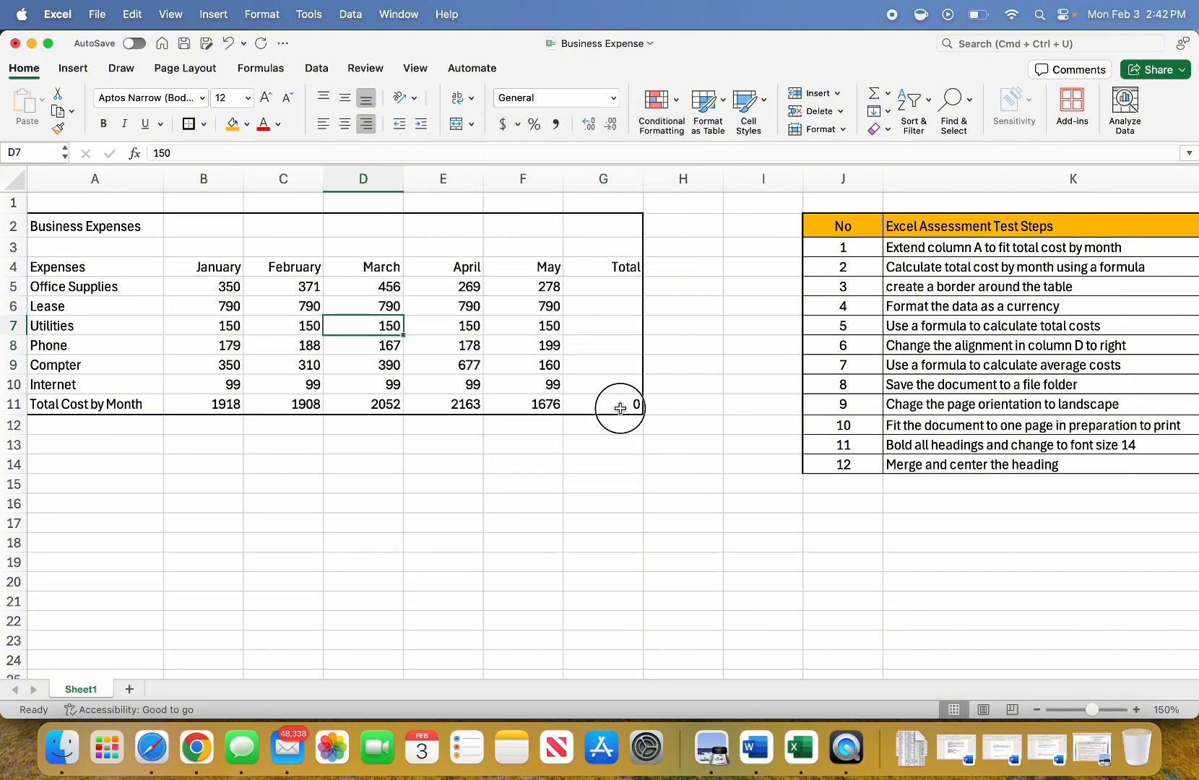
# Format the amounts in B5:G11 as Currency with the $ symbol and two decimal places
pyautogui.moveTo(621, 408)
pyautogui.mouseDown()
pyautogui.moveTo(281, 345)
pyautogui.moveTo(209, 283)
pyautogui.moveTo(500, 402)
pyautogui.moveTo(608, 409)
pyautogui.mouseUp()
pyautogui.click(223, 287)
pyautogui.rightClick(436, 332)
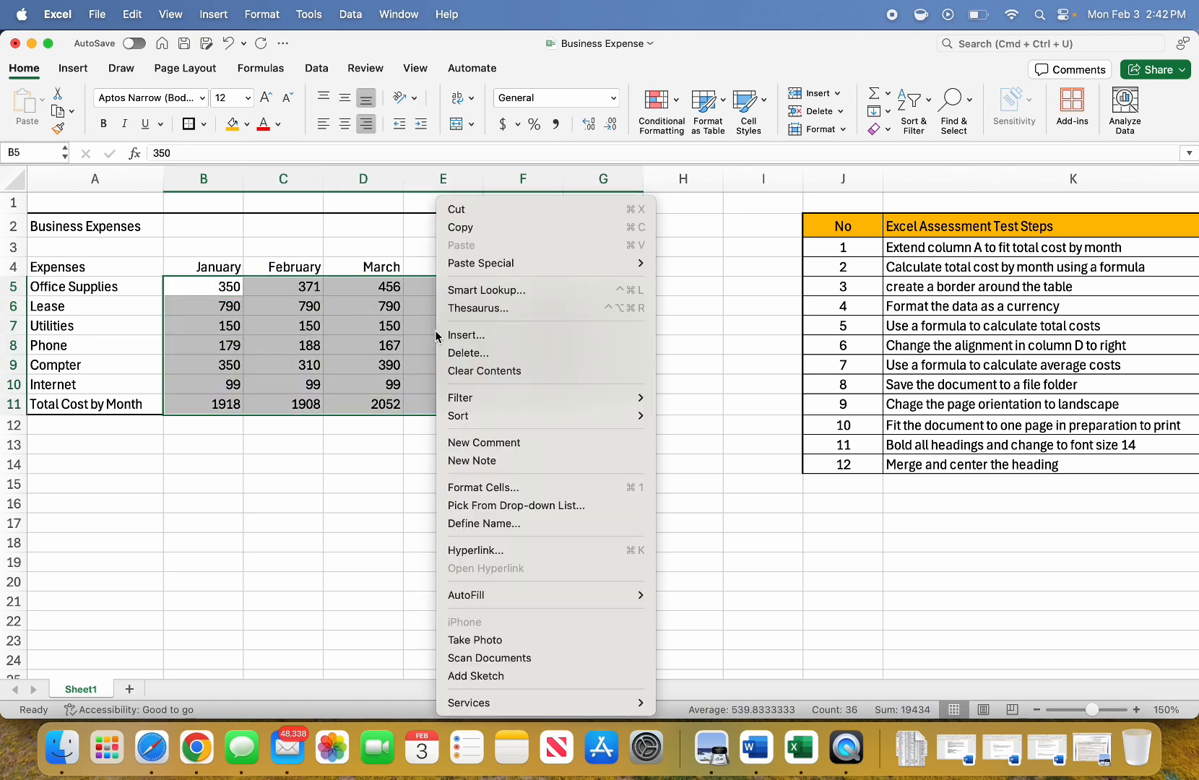
pyautogui.click(513, 486)
pyautogui.click(323, 345)
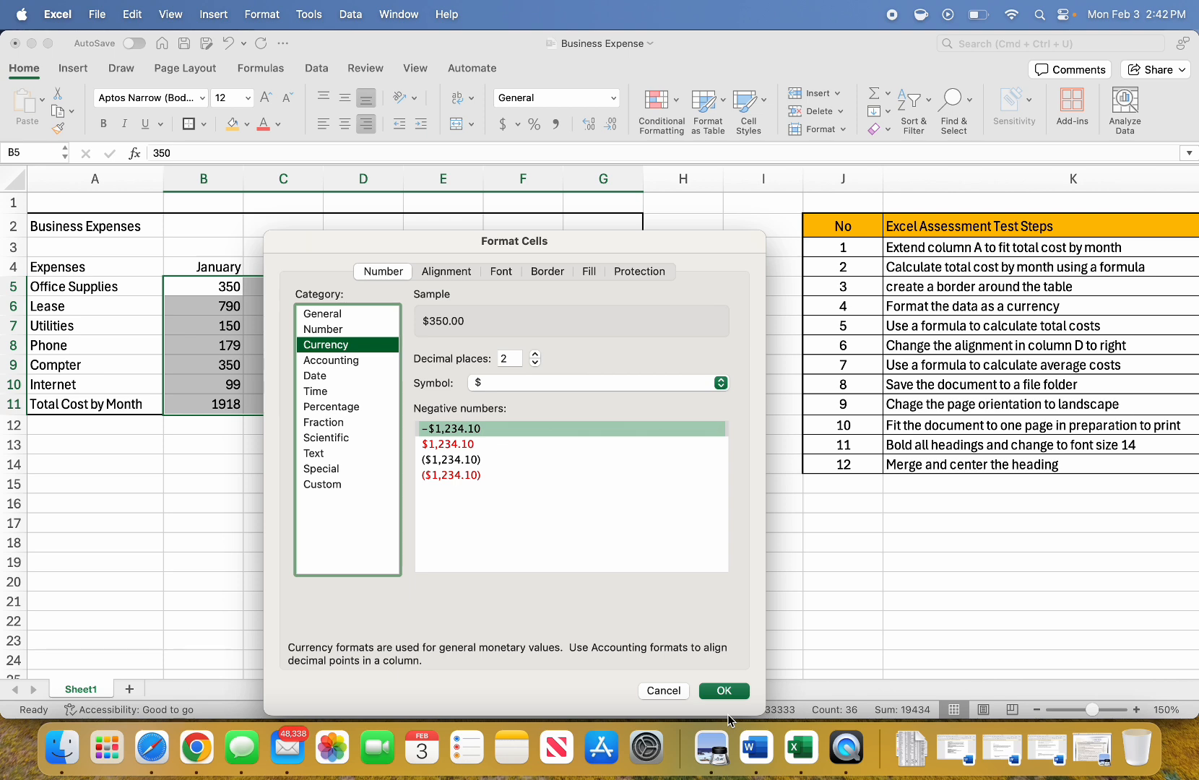
pyautogui.click(728, 694)
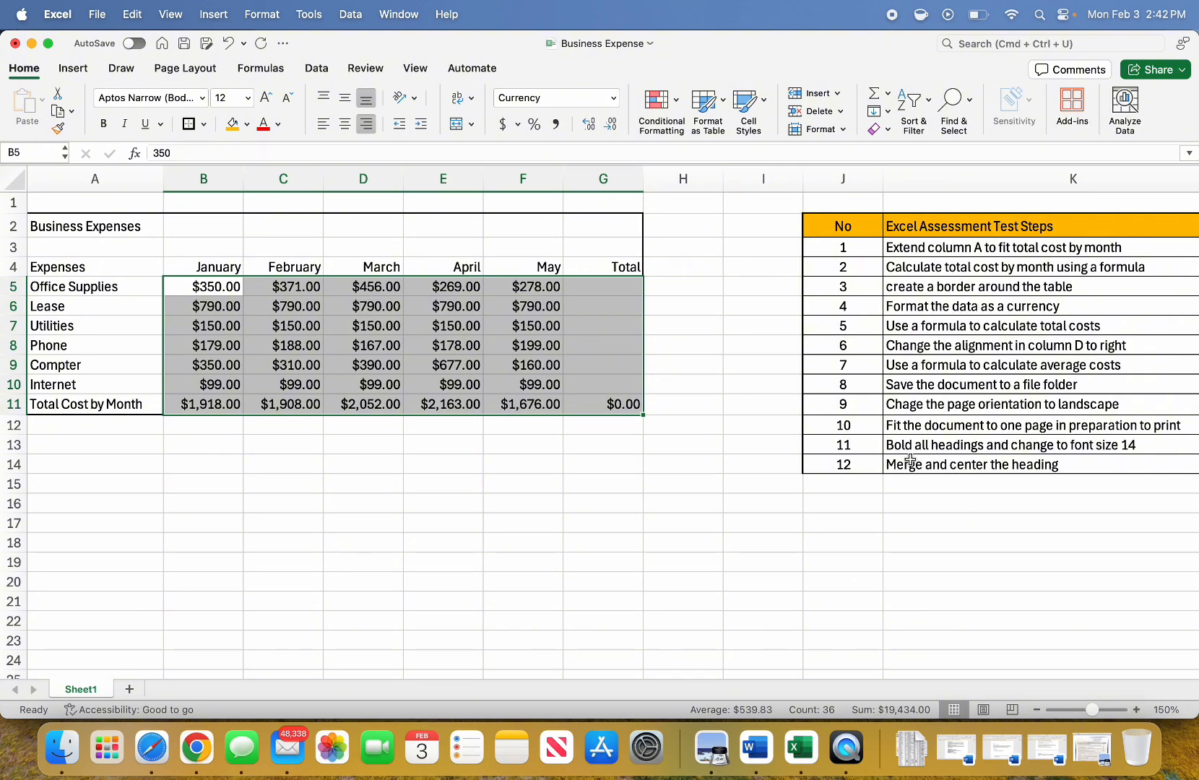
# Total the Office Supplies row in G5 with =SUM(B5:F5) and fill the formula down through G10
pyautogui.click(983, 324)
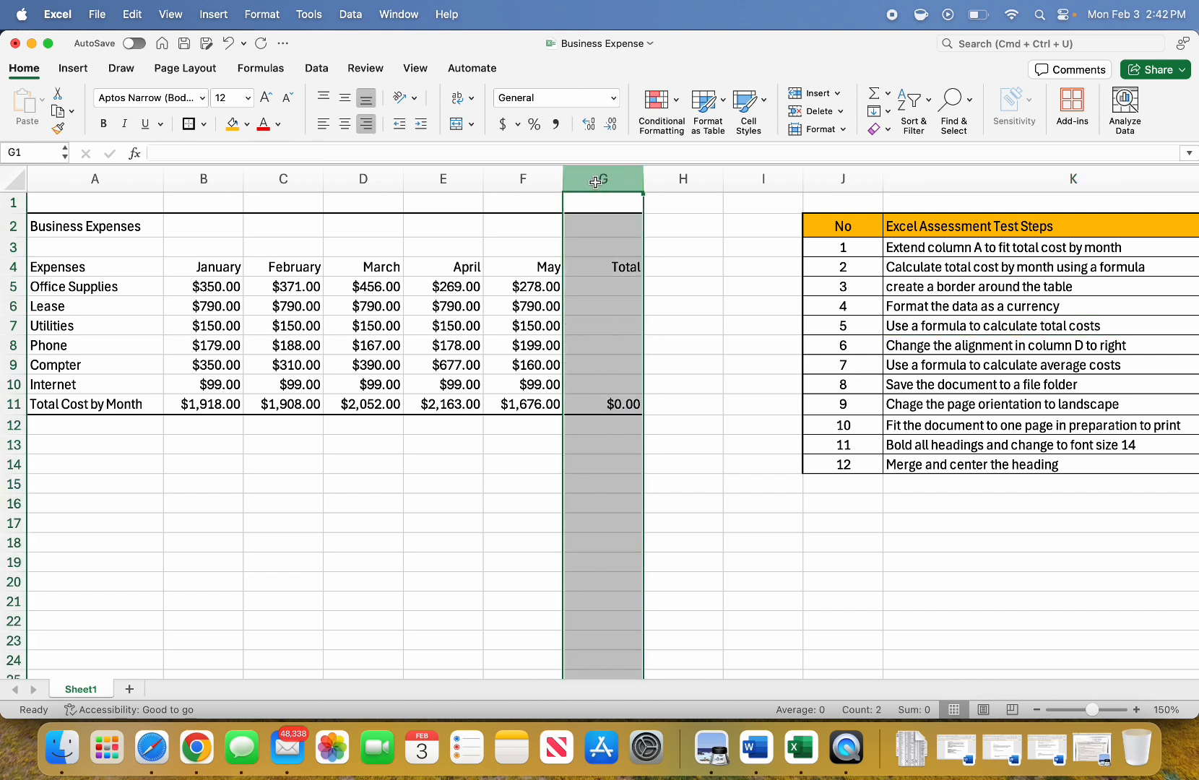
pyautogui.click(601, 289)
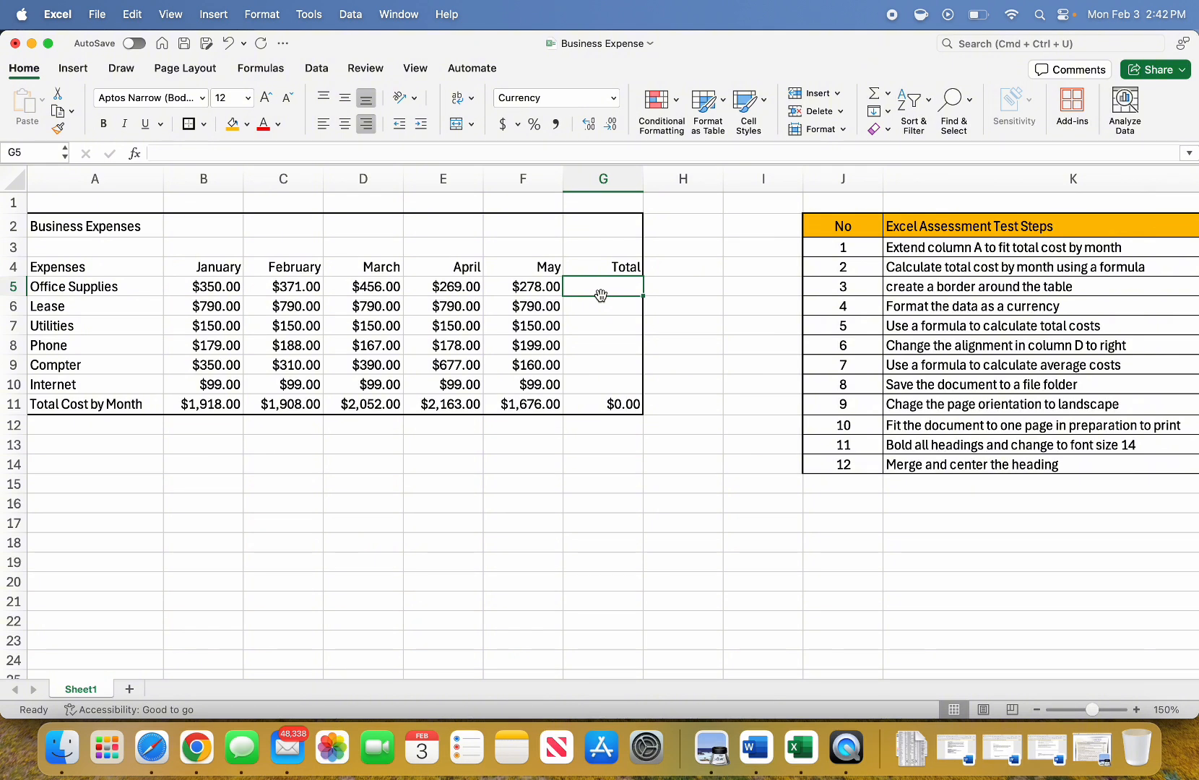
pyautogui.write('=sum(')
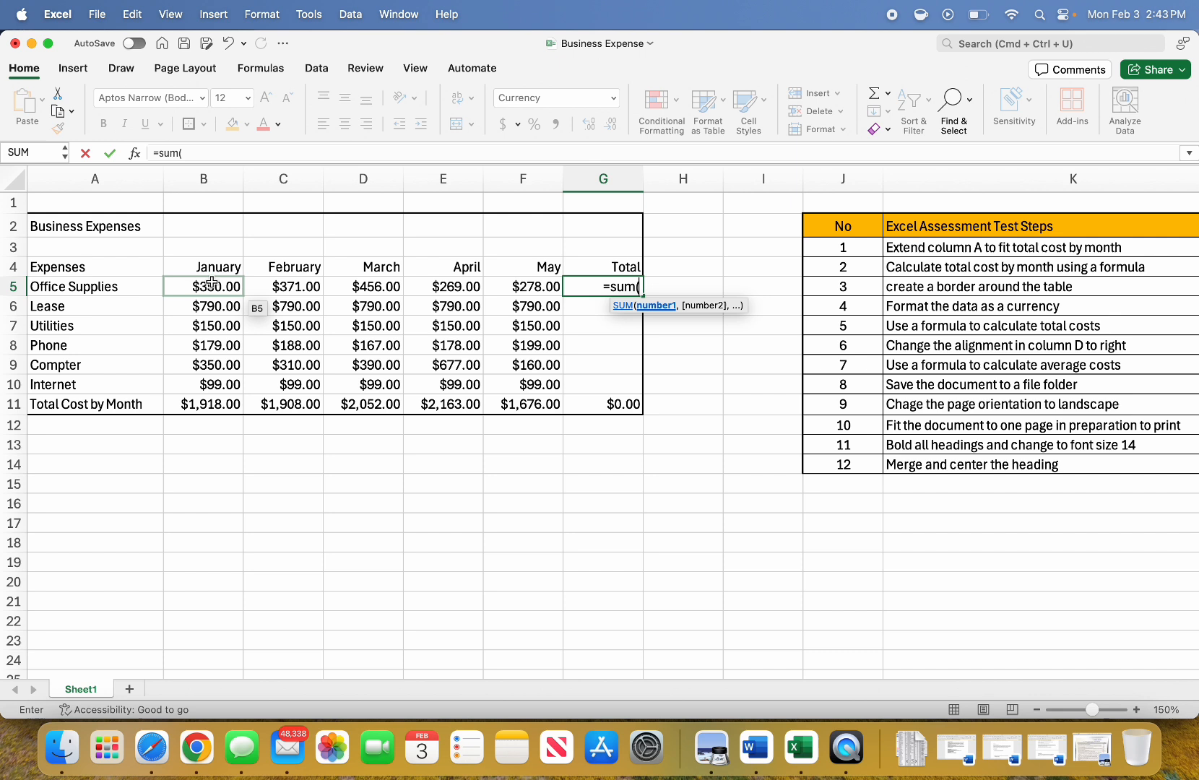
pyautogui.moveTo(209, 286); pyautogui.dragTo(525, 287)
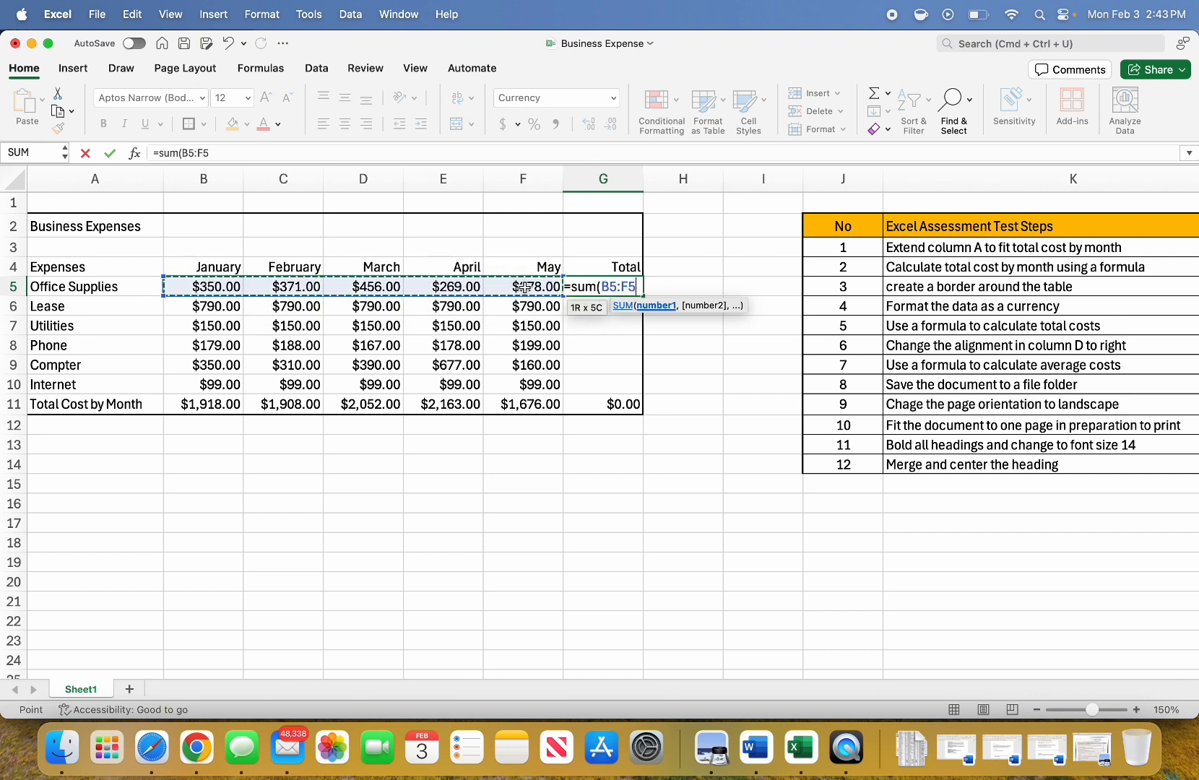
pyautogui.write(')')
pyautogui.press('Return')
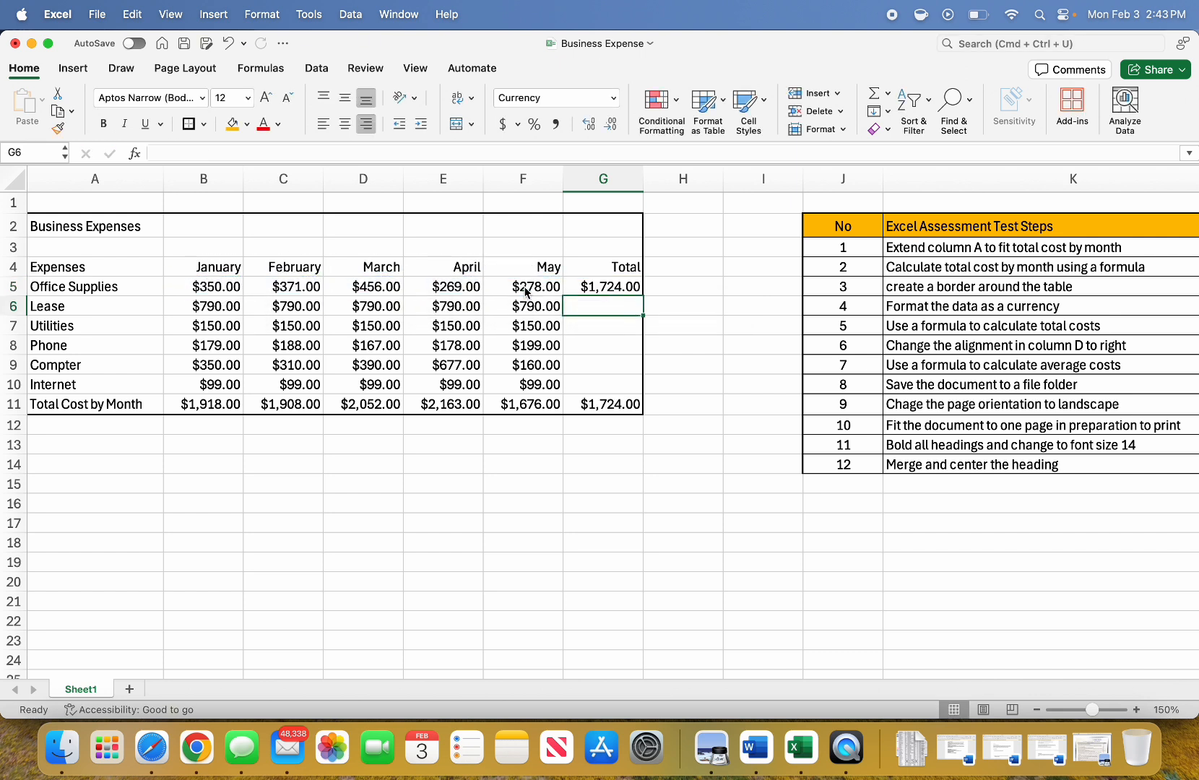
pyautogui.click(624, 287)
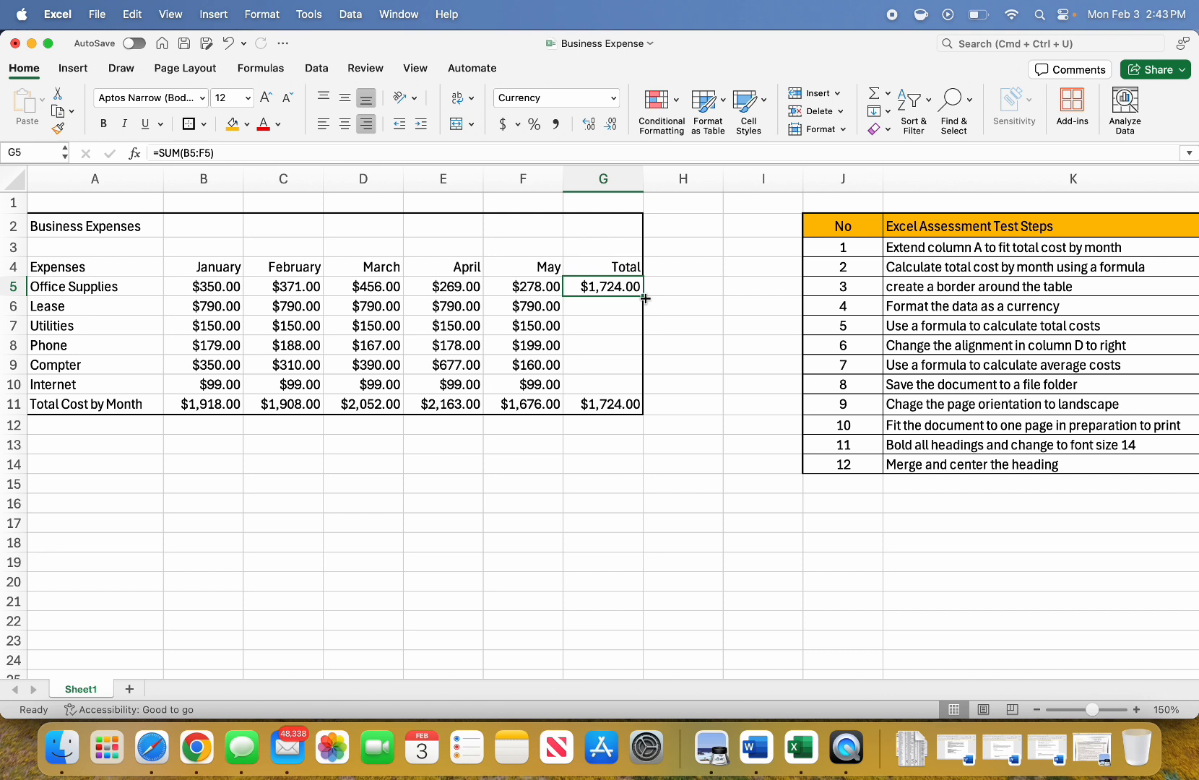
pyautogui.moveTo(645, 298); pyautogui.dragTo(641, 388)
pyautogui.click(626, 518)
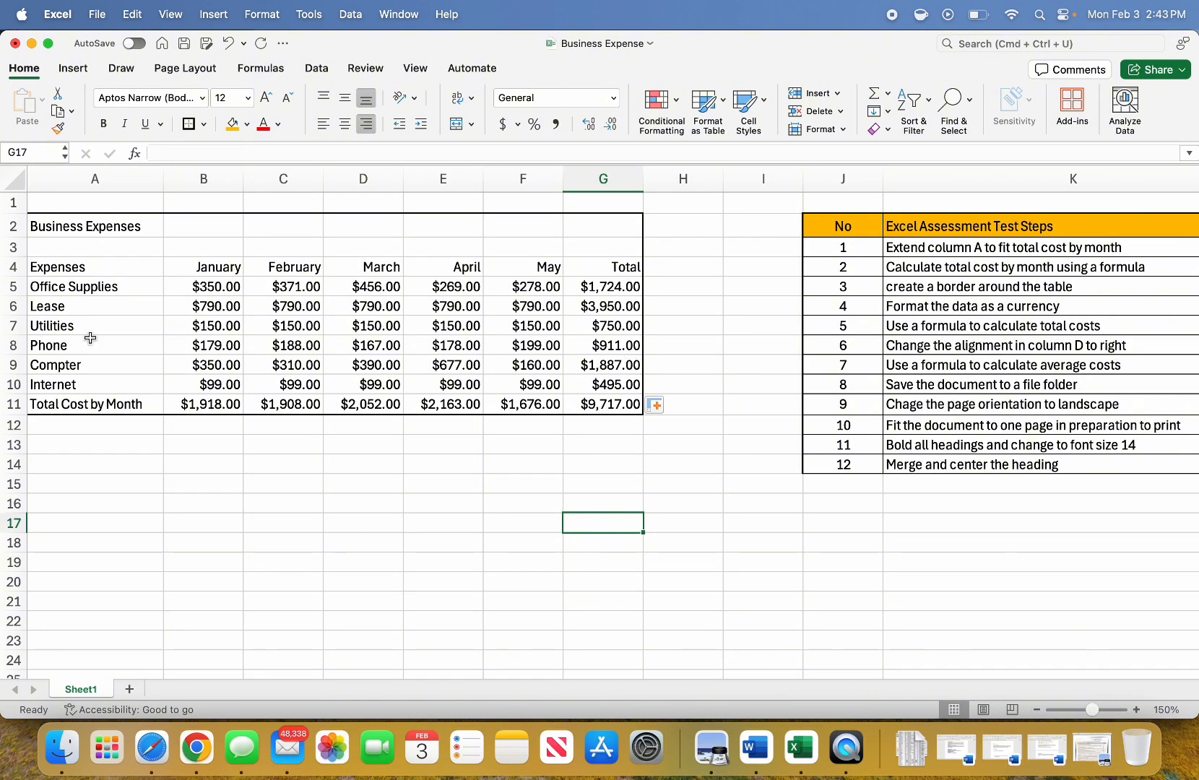
pyautogui.click(604, 409)
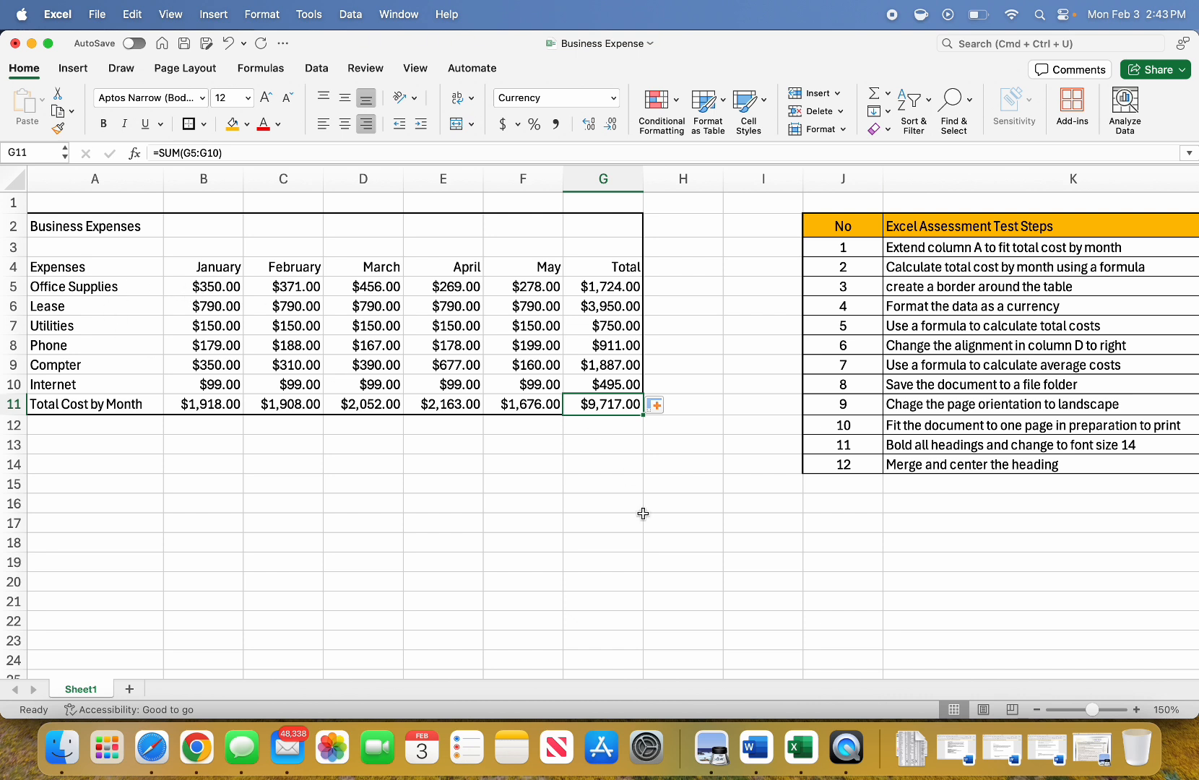
# Try center and then left alignment on the whole of column D
pyautogui.click(939, 364)
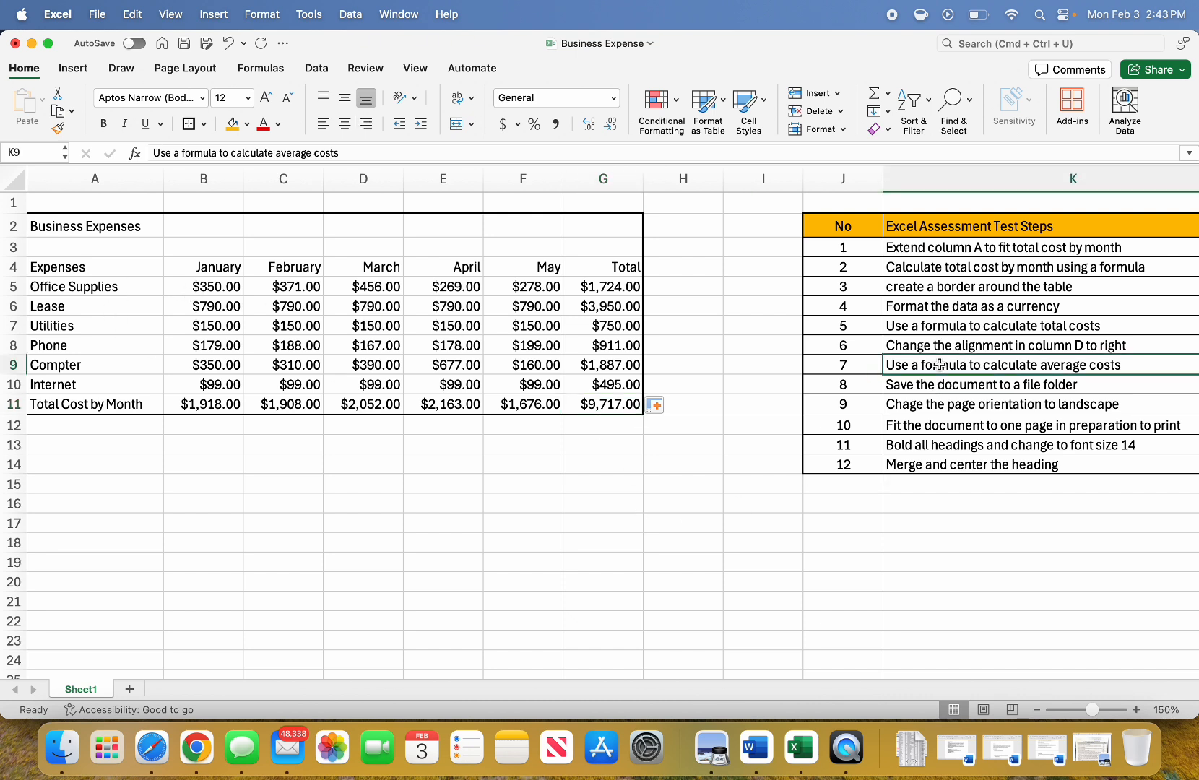
pyautogui.click(931, 346)
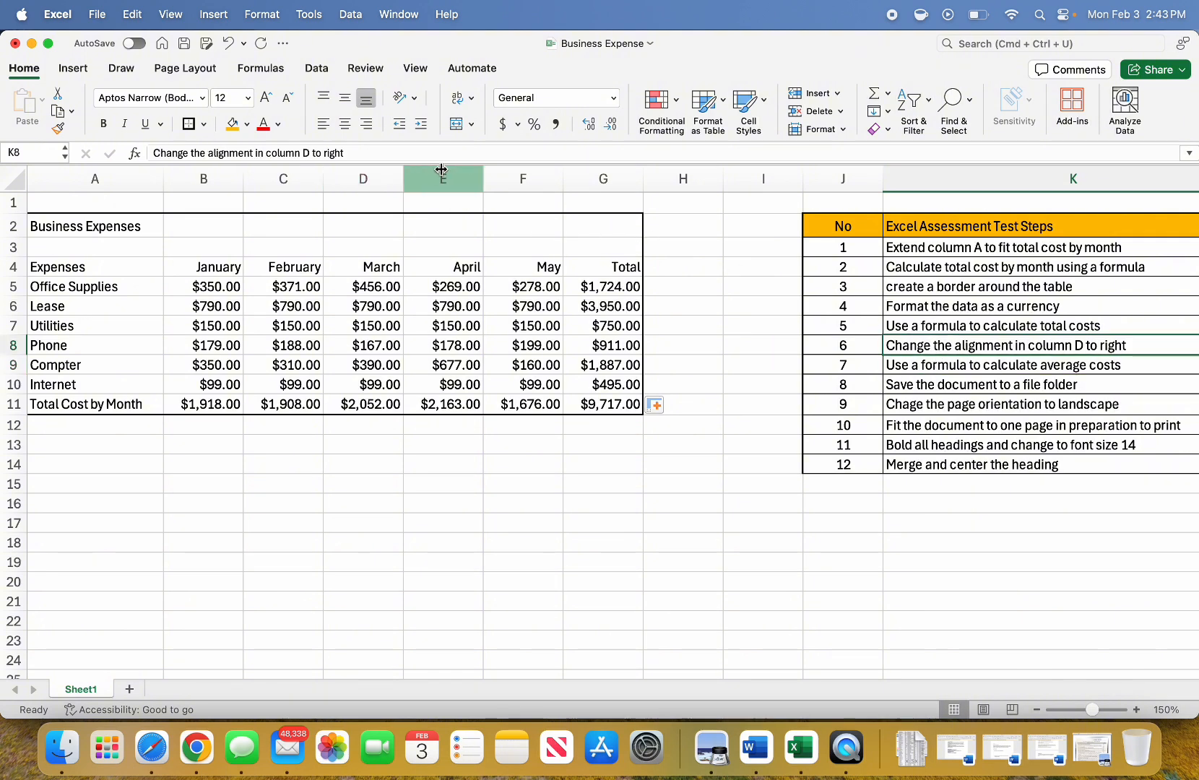
pyautogui.click(366, 177)
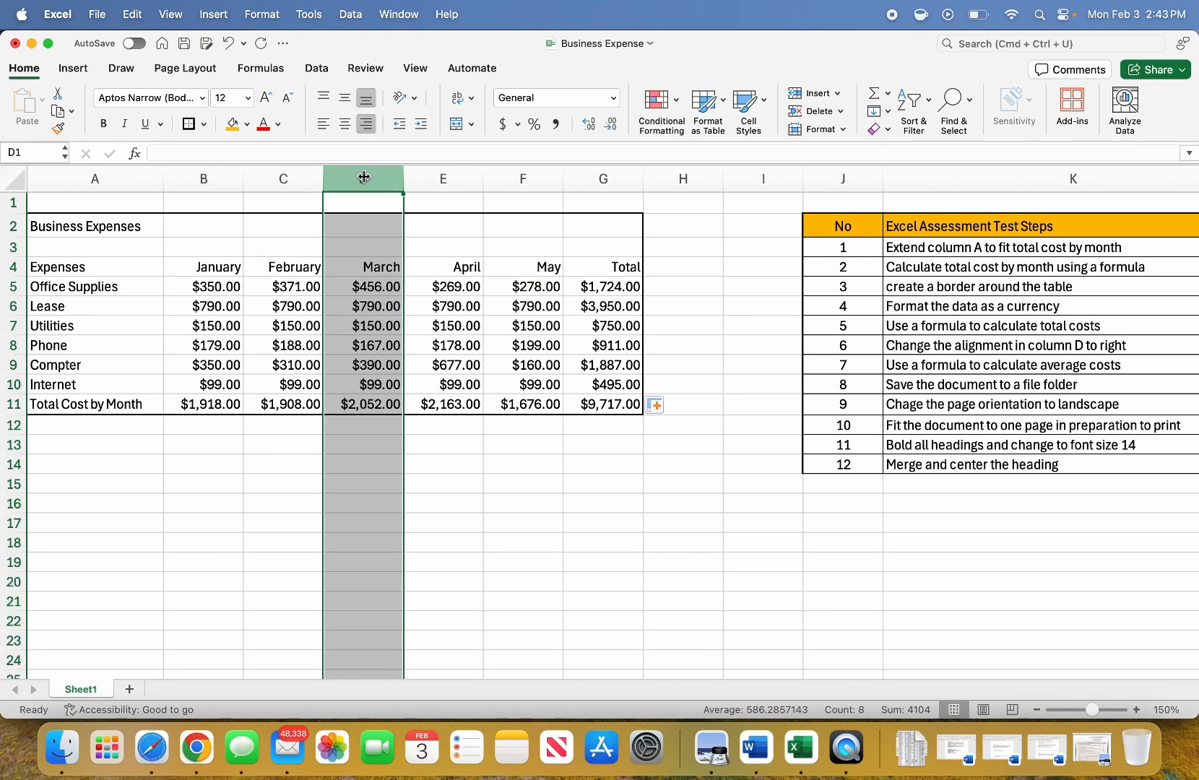
pyautogui.click(366, 124)
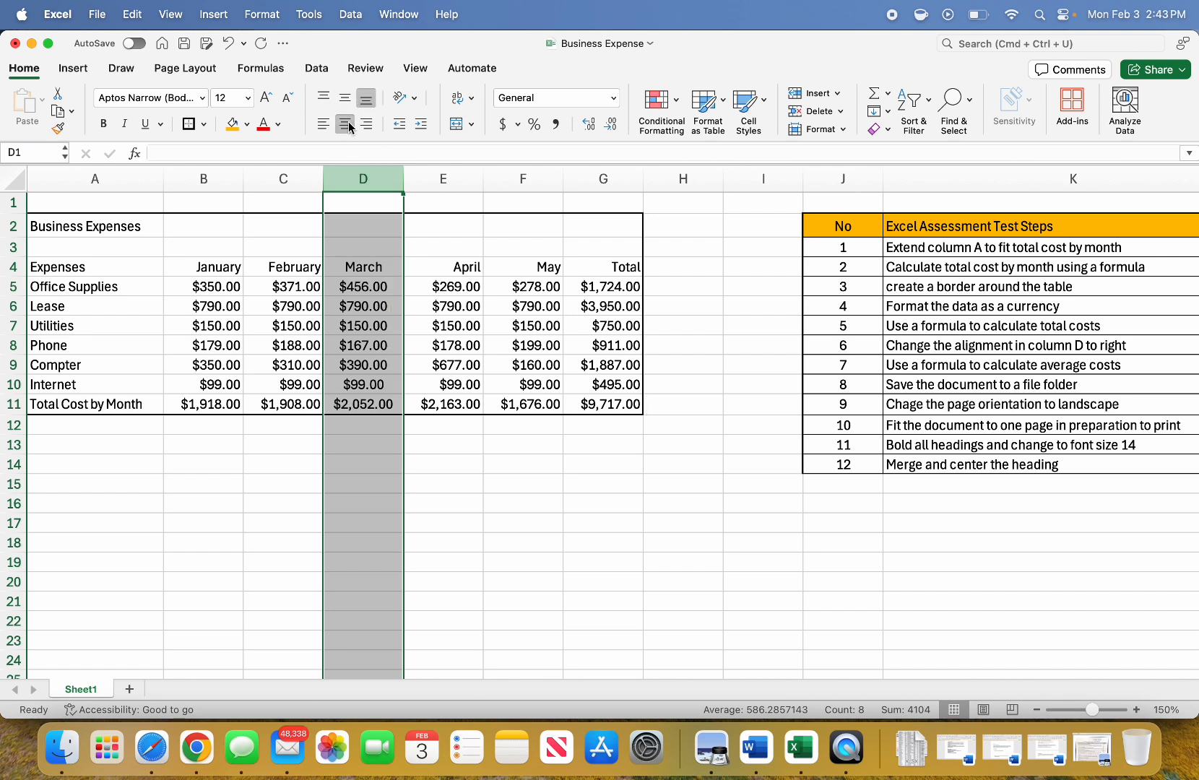
pyautogui.click(324, 127)
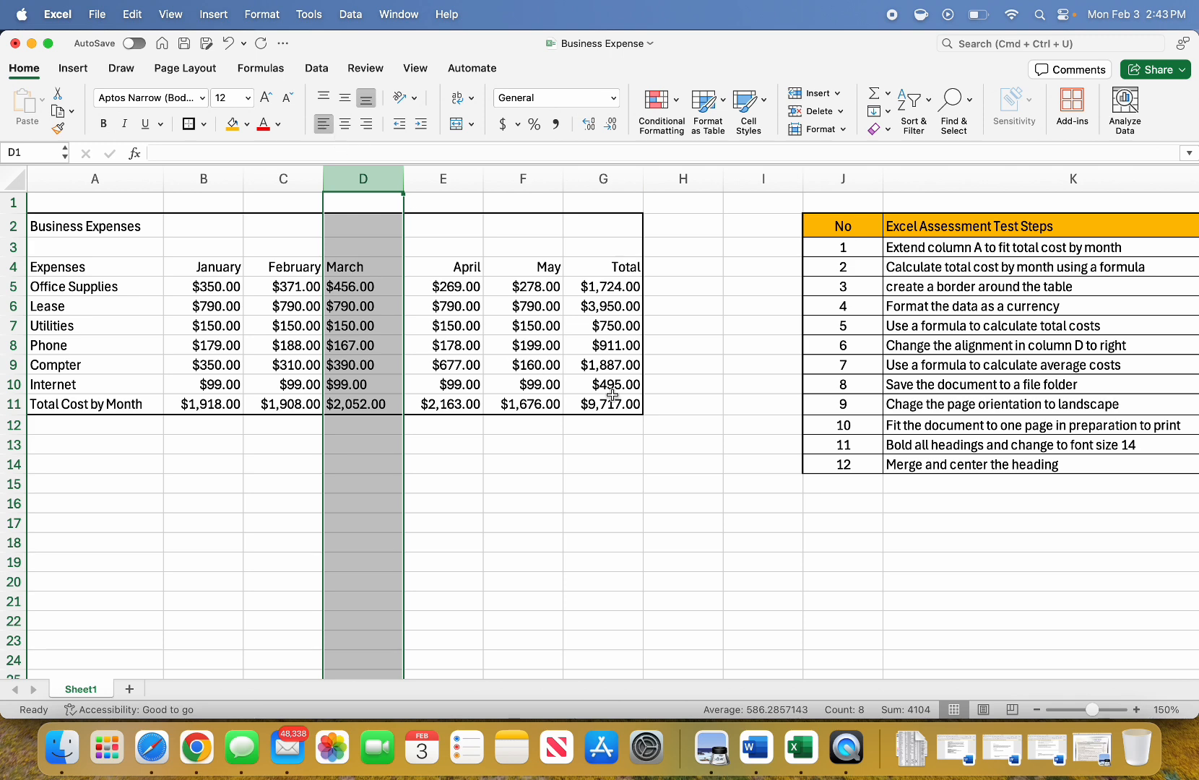
# Center-align the contents of columns B through G
pyautogui.click(193, 179)
pyautogui.moveTo(193, 179); pyautogui.dragTo(602, 180)
pyautogui.click(349, 124)
pyautogui.click(429, 563)
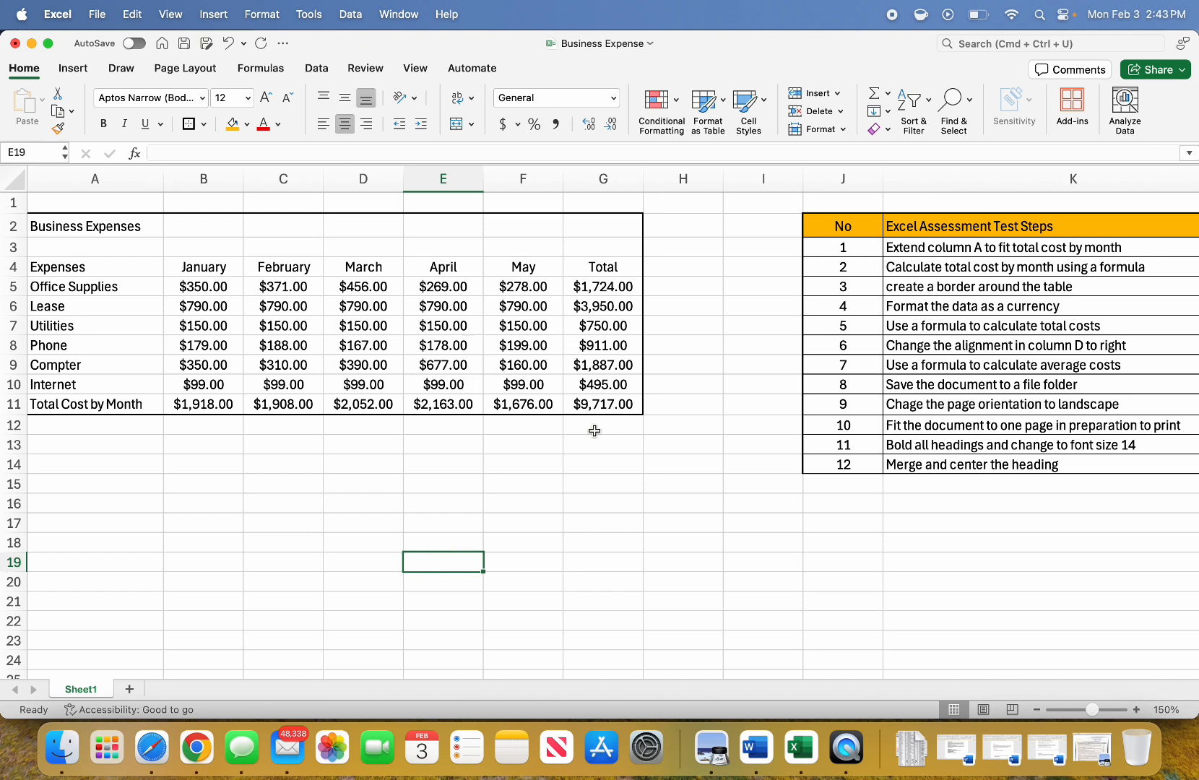
# Right-align the contents of columns B through G
pyautogui.moveTo(601, 190); pyautogui.dragTo(181, 189)
pyautogui.click(367, 123)
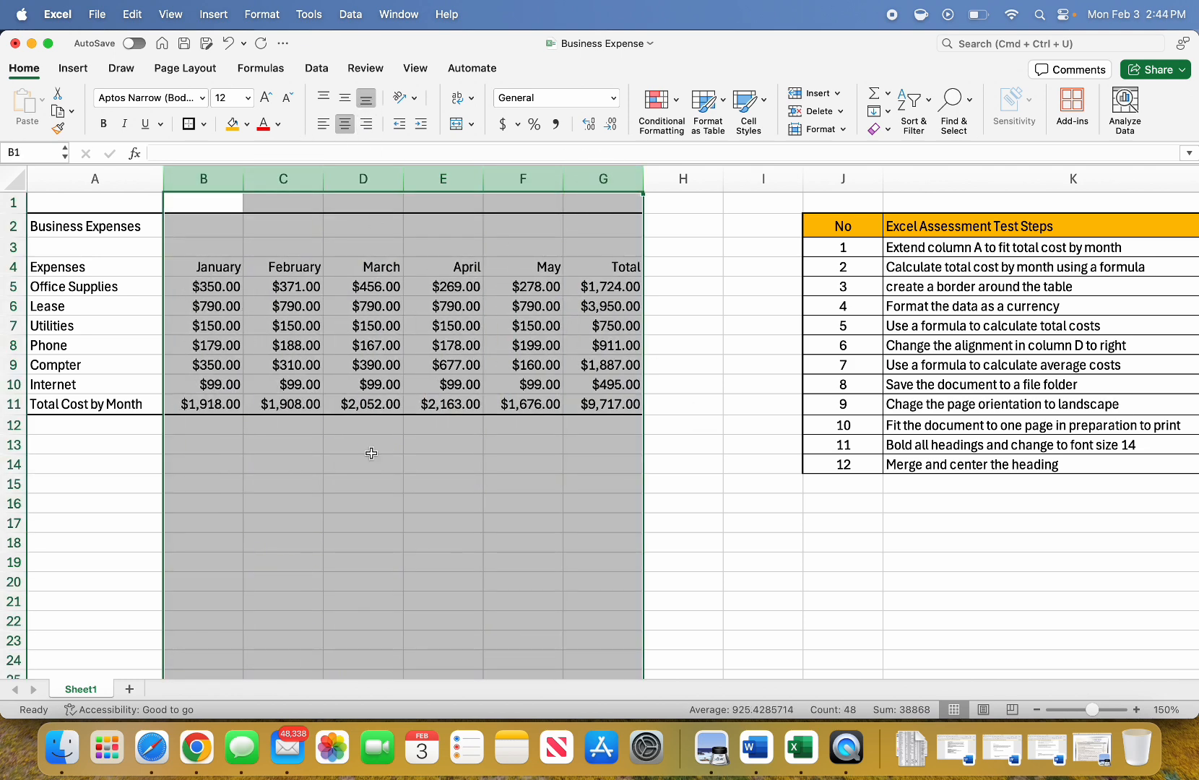
pyautogui.click(597, 502)
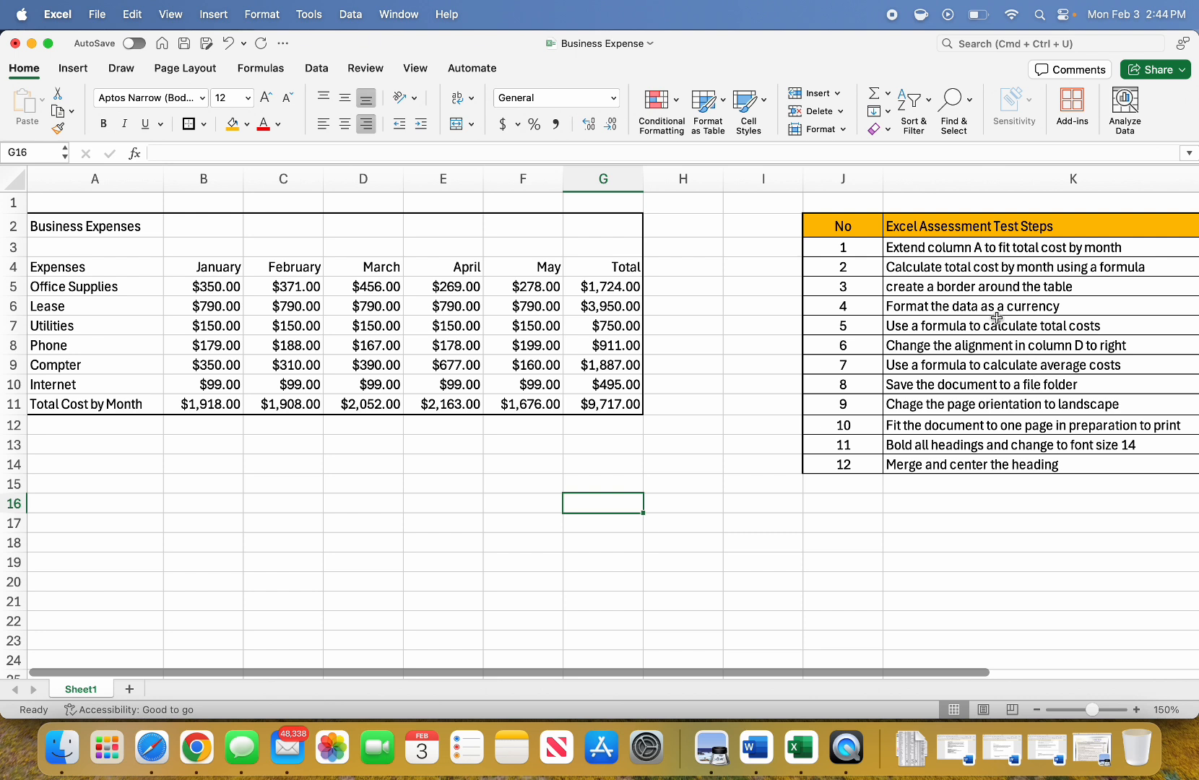
# Add the column heading Average in H4, beside the Total heading
pyautogui.click(869, 363)
pyautogui.click(949, 363)
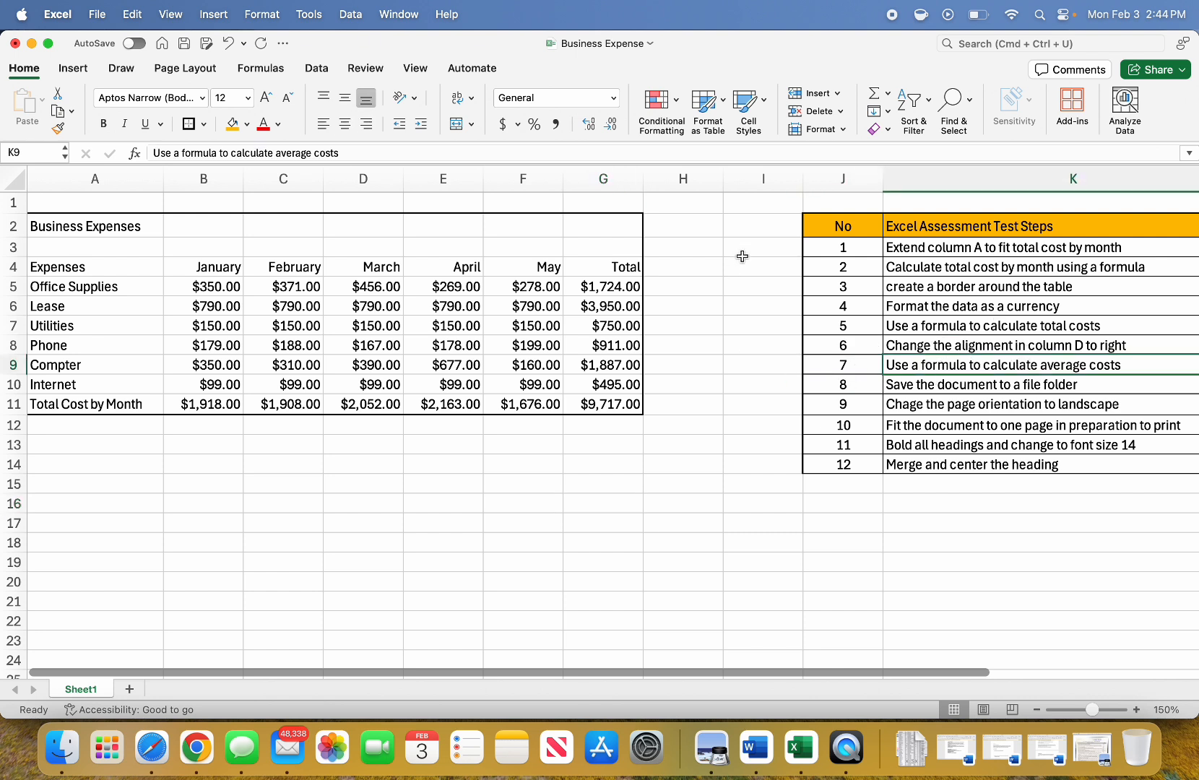
pyautogui.click(656, 262)
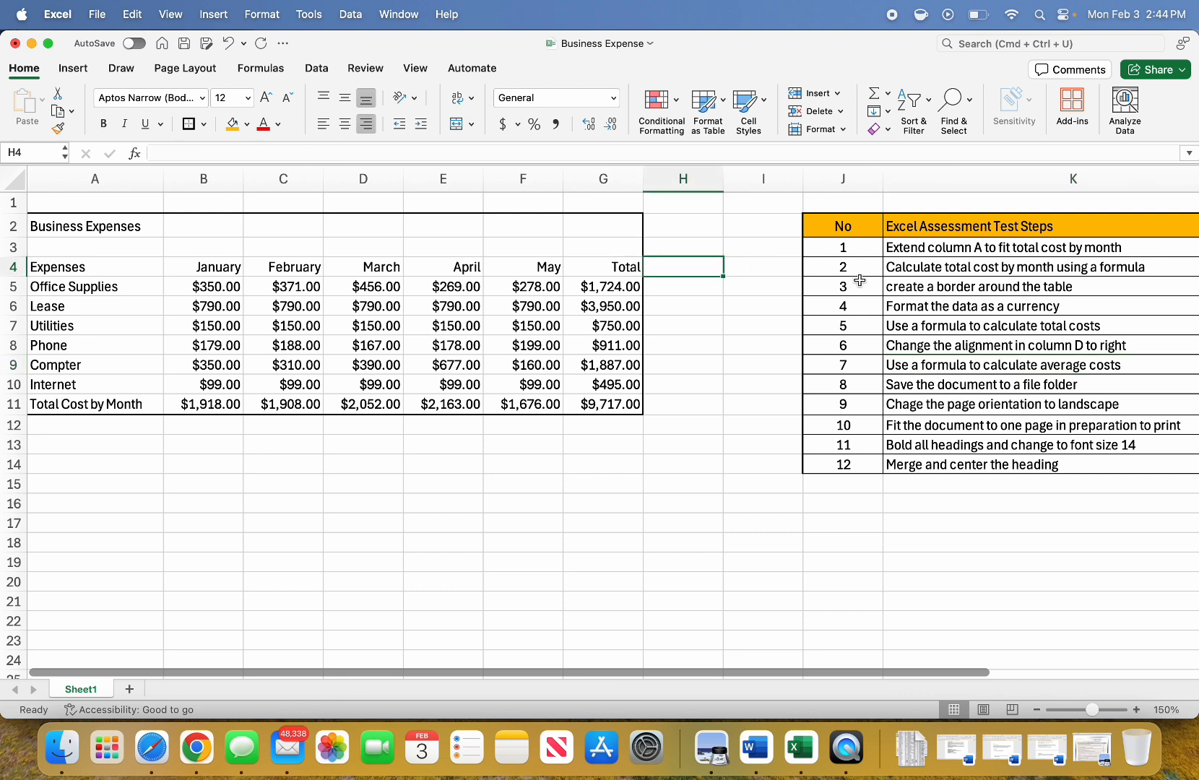
pyautogui.write('Average')
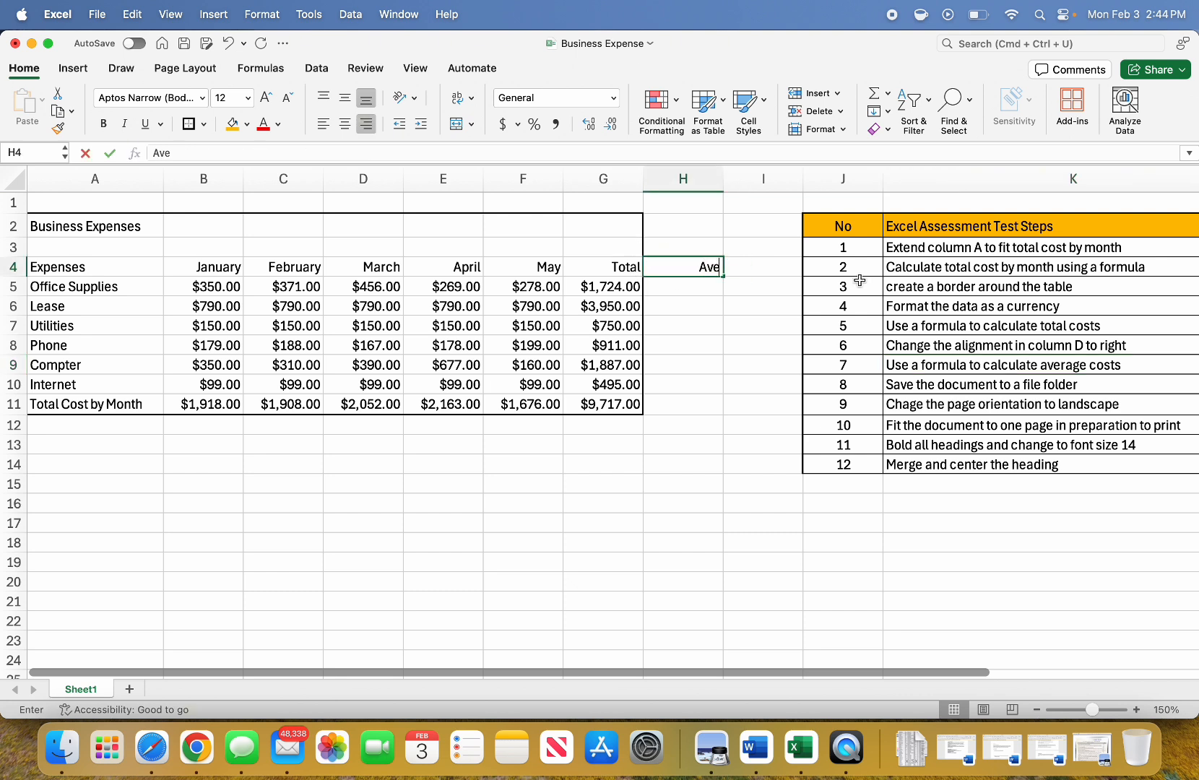
pyautogui.press('Return')
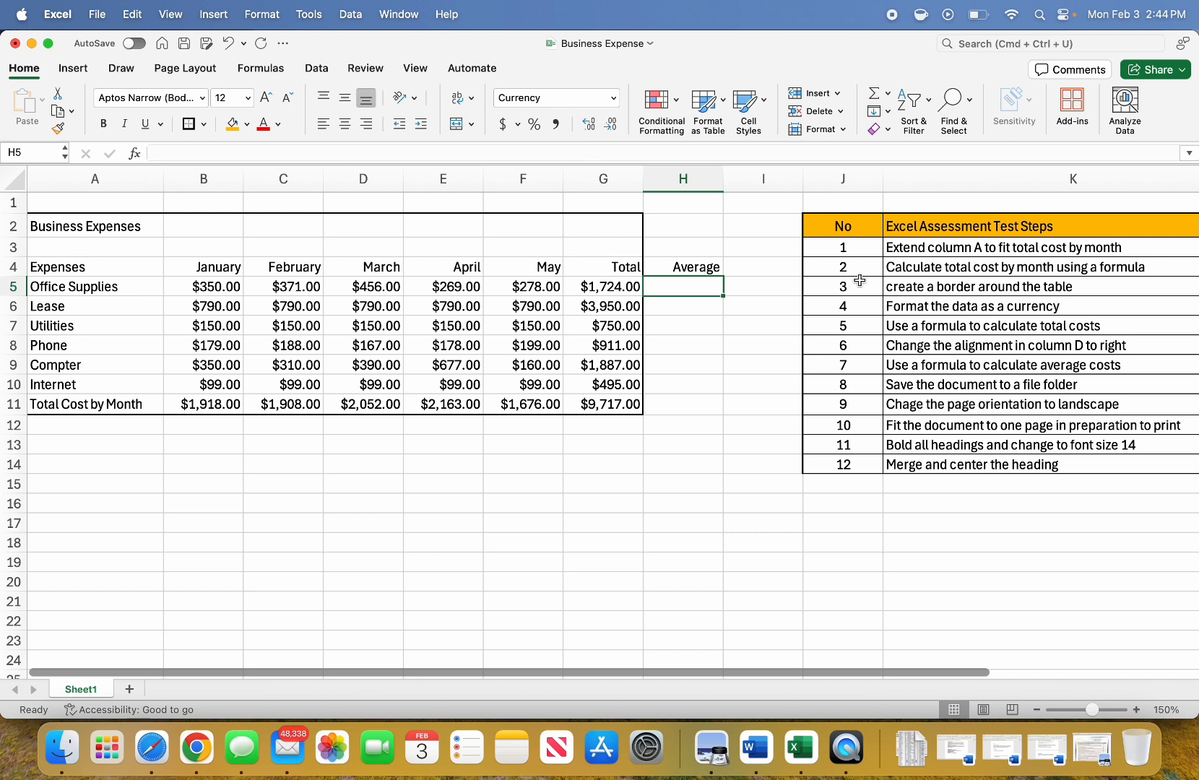
# Calculate the average Office Supplies cost in H5 with =AVERAGE(B5:F5) and fill the formula down through H11
pyautogui.write('=ave')
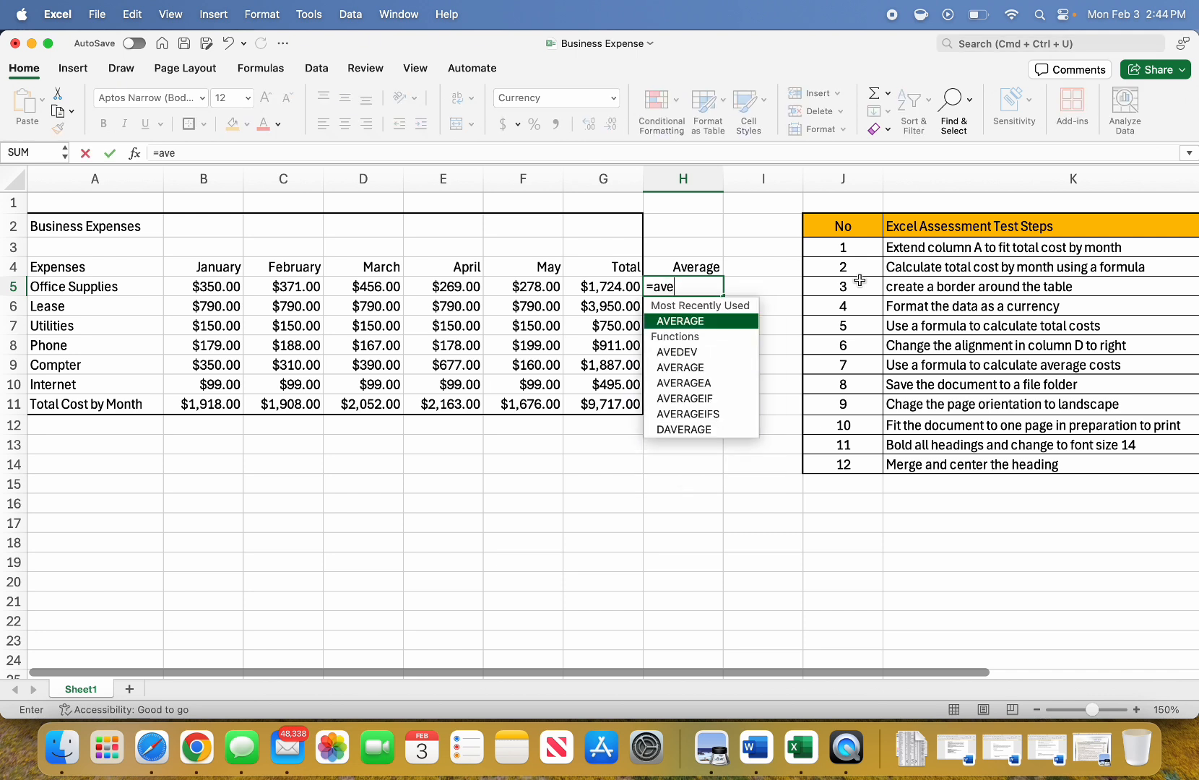
pyautogui.write('rage(')
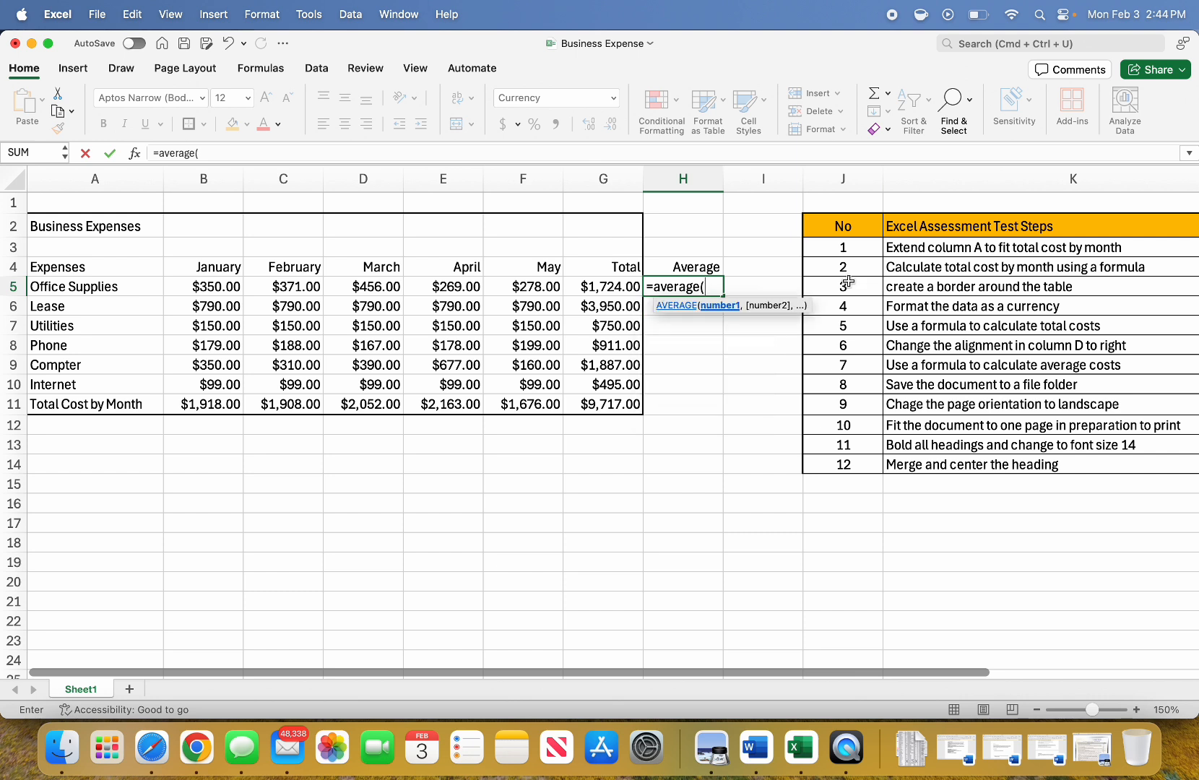
pyautogui.moveTo(215, 289); pyautogui.dragTo(510, 291)
pyautogui.write(')')
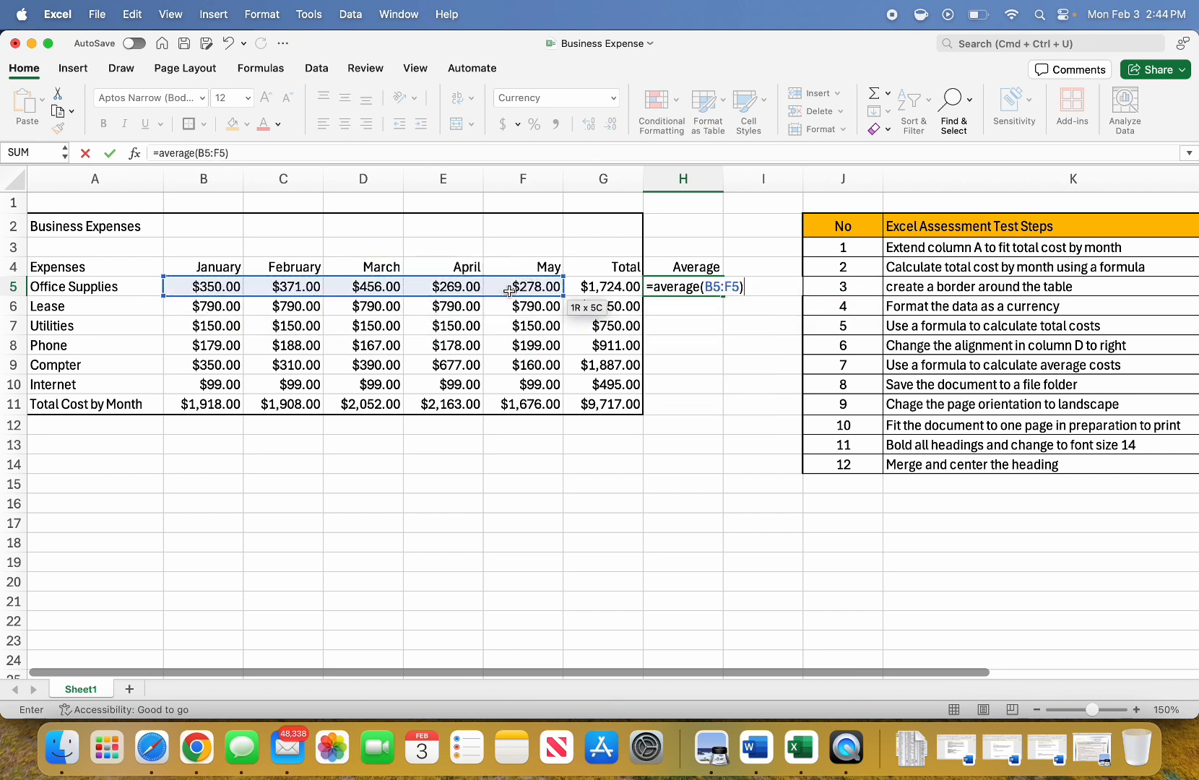
pyautogui.press('Return')
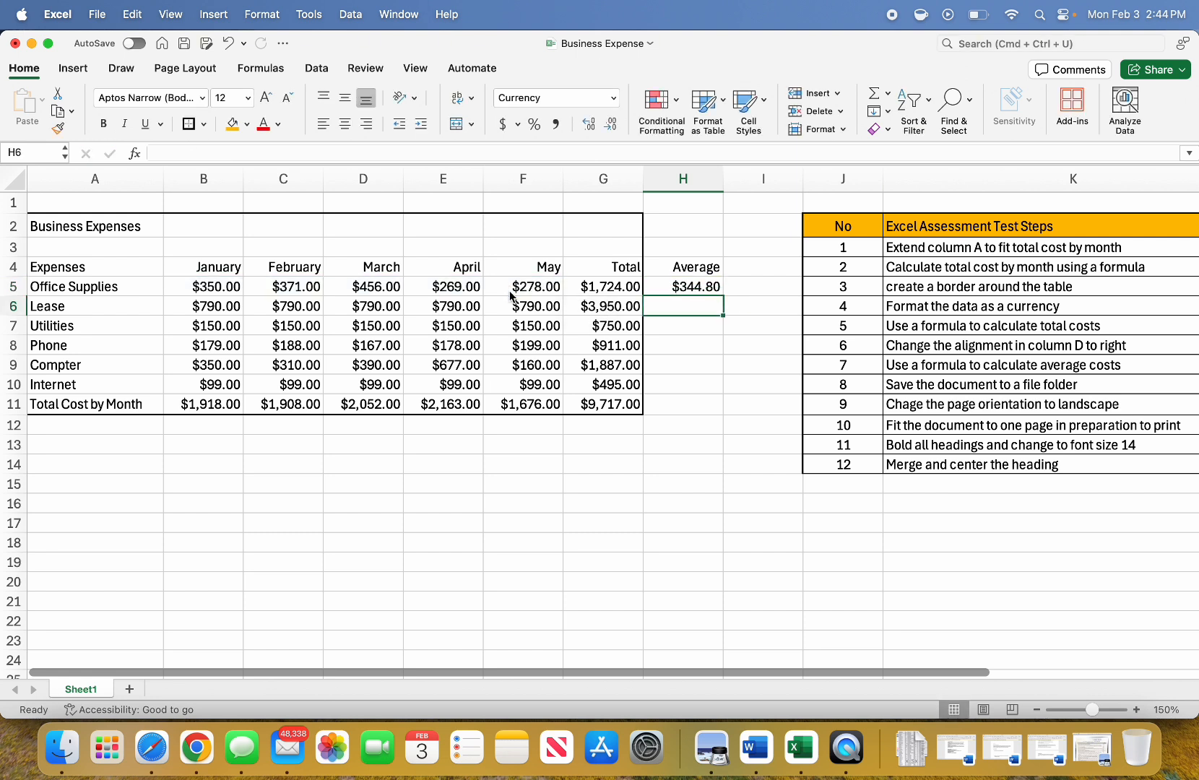
pyautogui.click(685, 290)
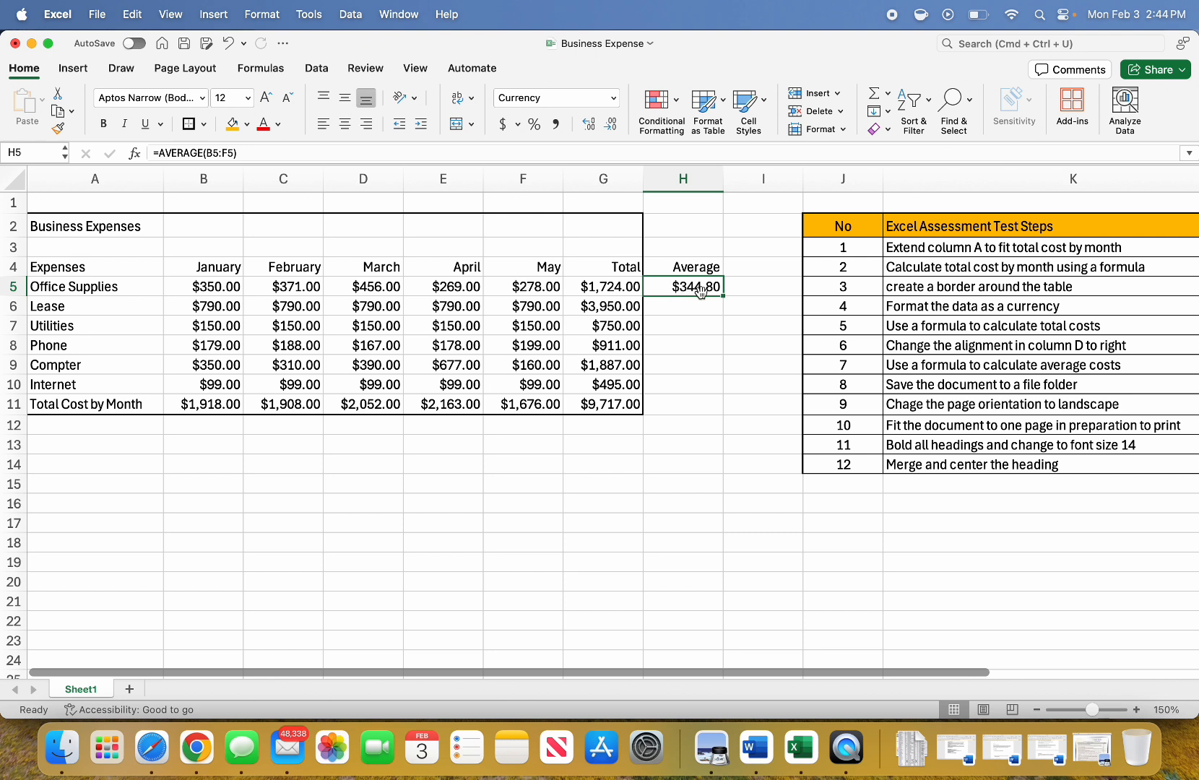
pyautogui.moveTo(723, 296); pyautogui.dragTo(711, 409)
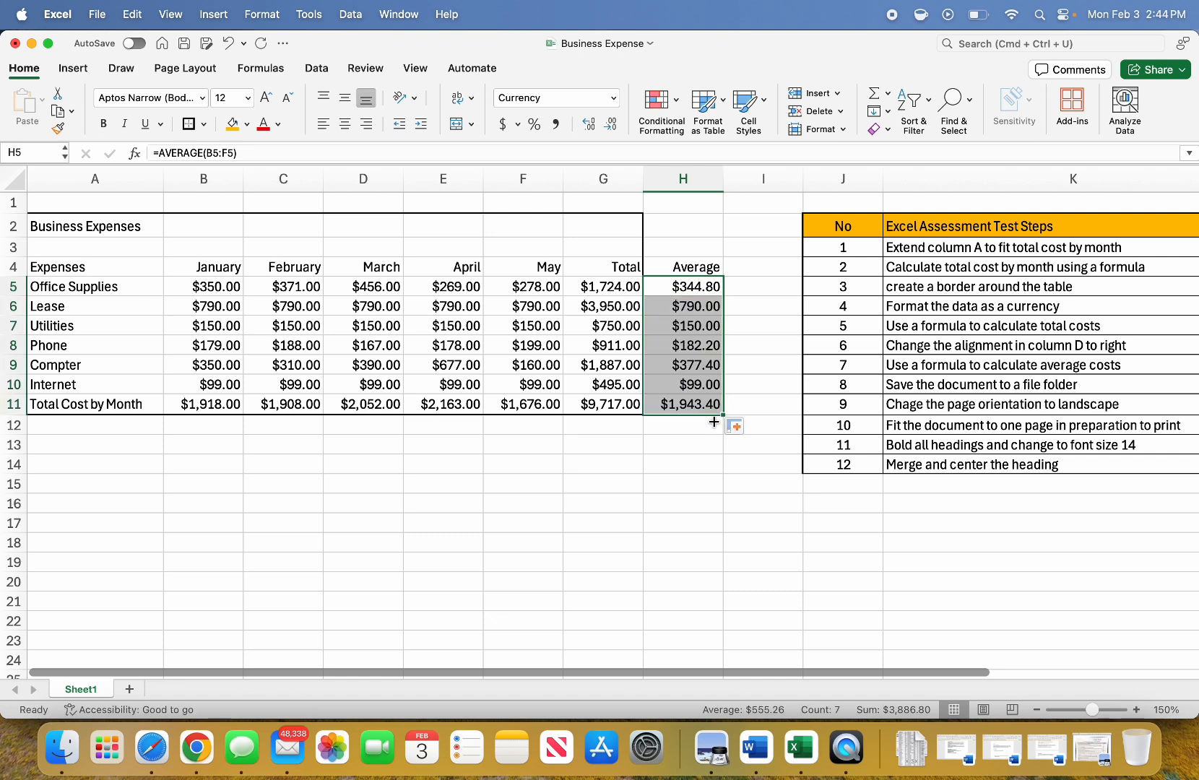
pyautogui.click(616, 503)
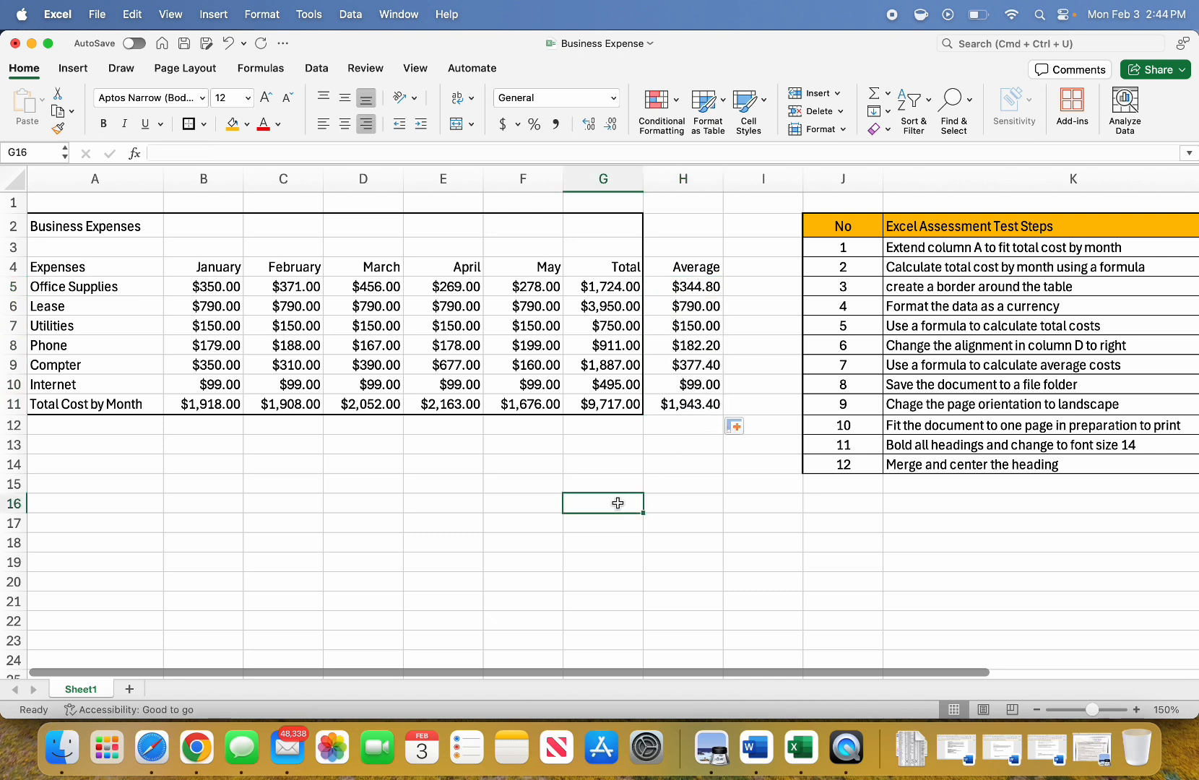
# Clear the existing borders from A2:H11 and apply a Thick Box Border around the expanded table
pyautogui.moveTo(711, 405); pyautogui.dragTo(80, 211)
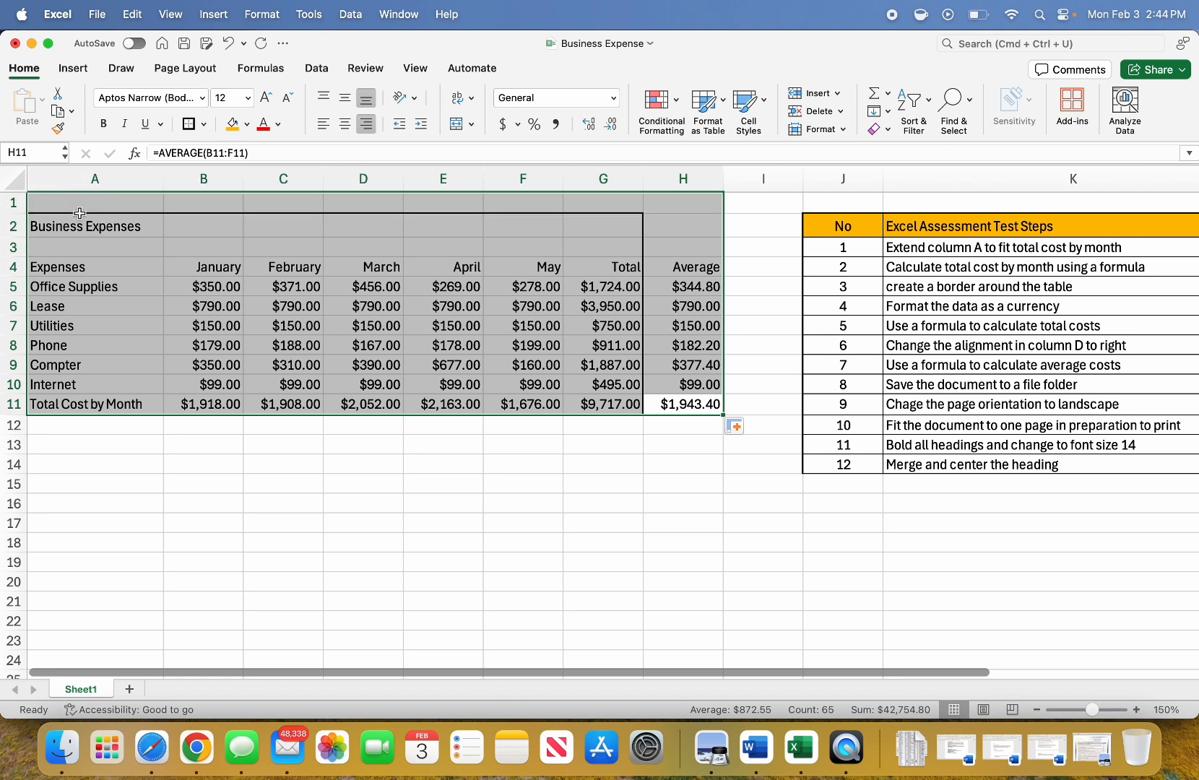
pyautogui.click(673, 406)
pyautogui.moveTo(693, 407); pyautogui.dragTo(107, 227)
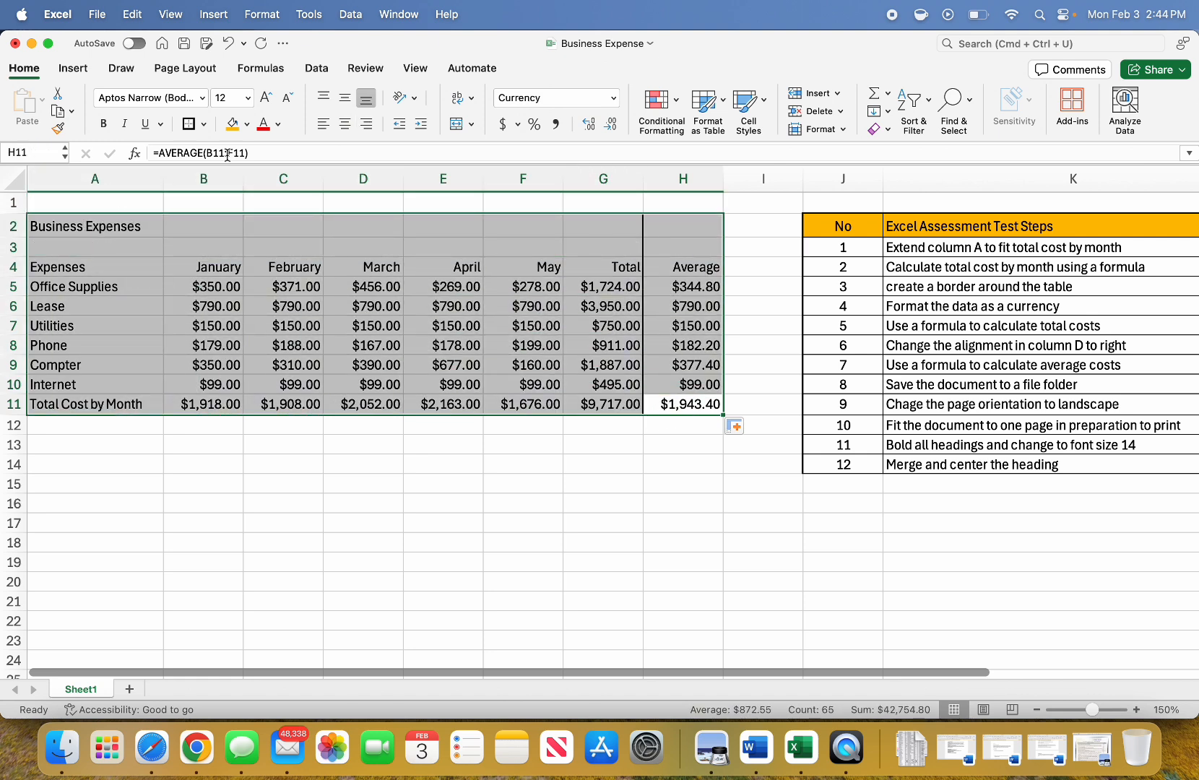
pyautogui.click(205, 124)
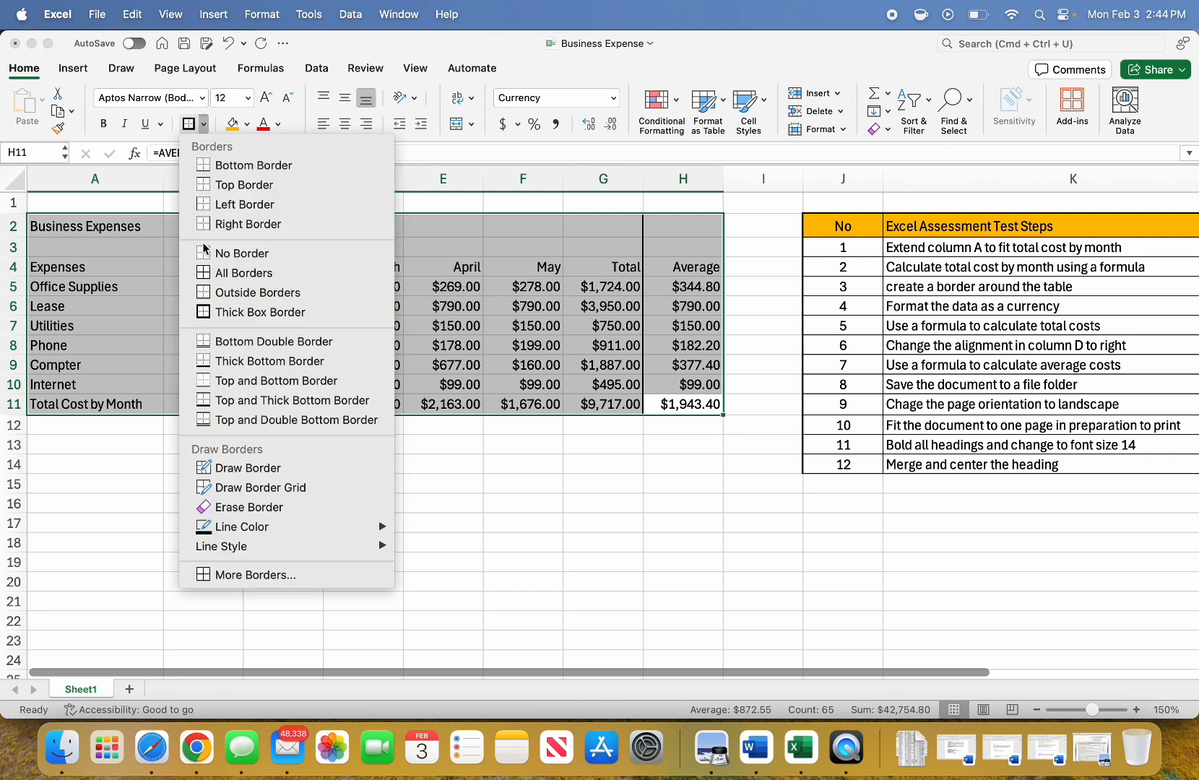
pyautogui.click(247, 255)
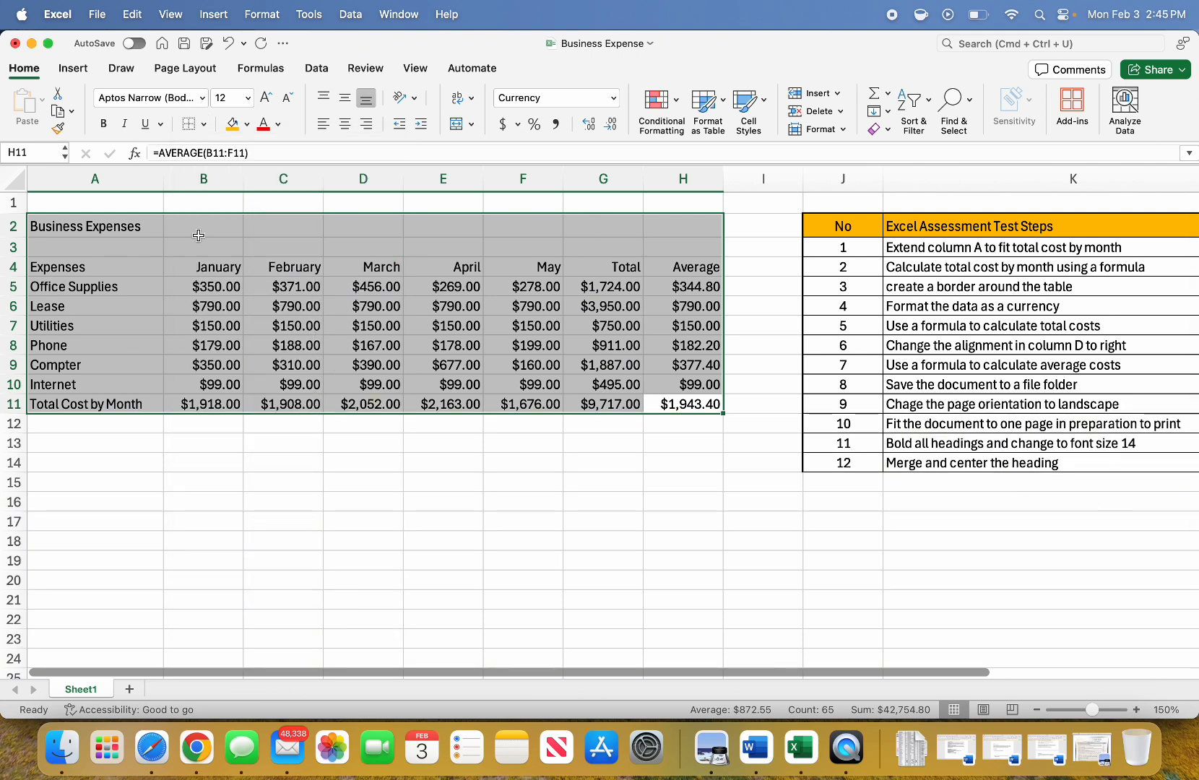
pyautogui.click(204, 124)
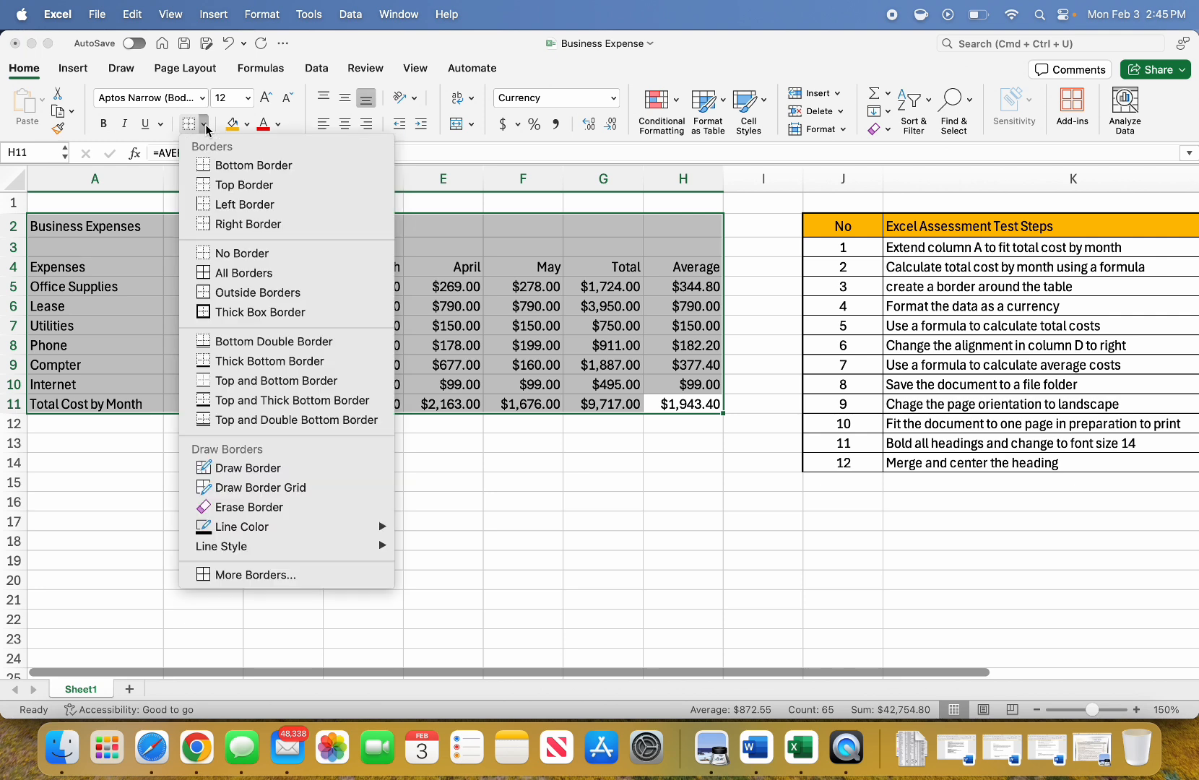
pyautogui.click(240, 312)
pyautogui.click(585, 498)
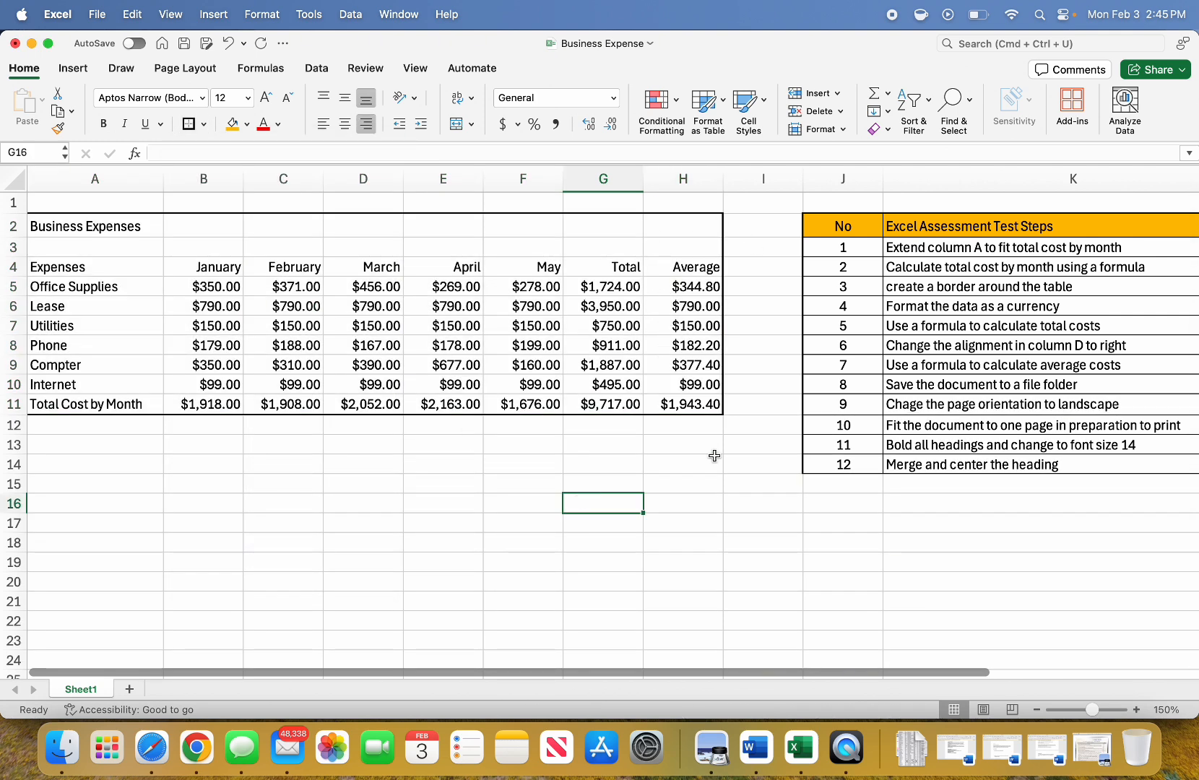
# Save a copy of the workbook as Business Expense Test in the Documents folder, in Excel Workbook (.xlsx) format
pyautogui.click(1023, 383)
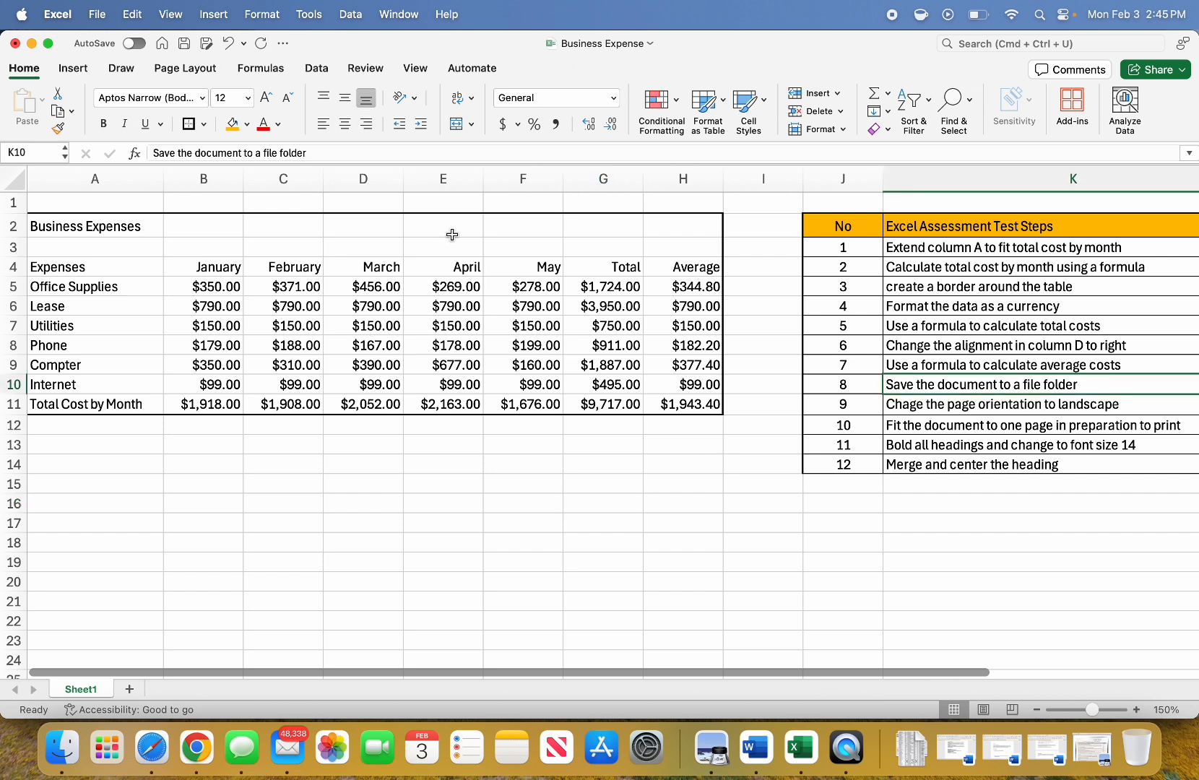
pyautogui.click(102, 15)
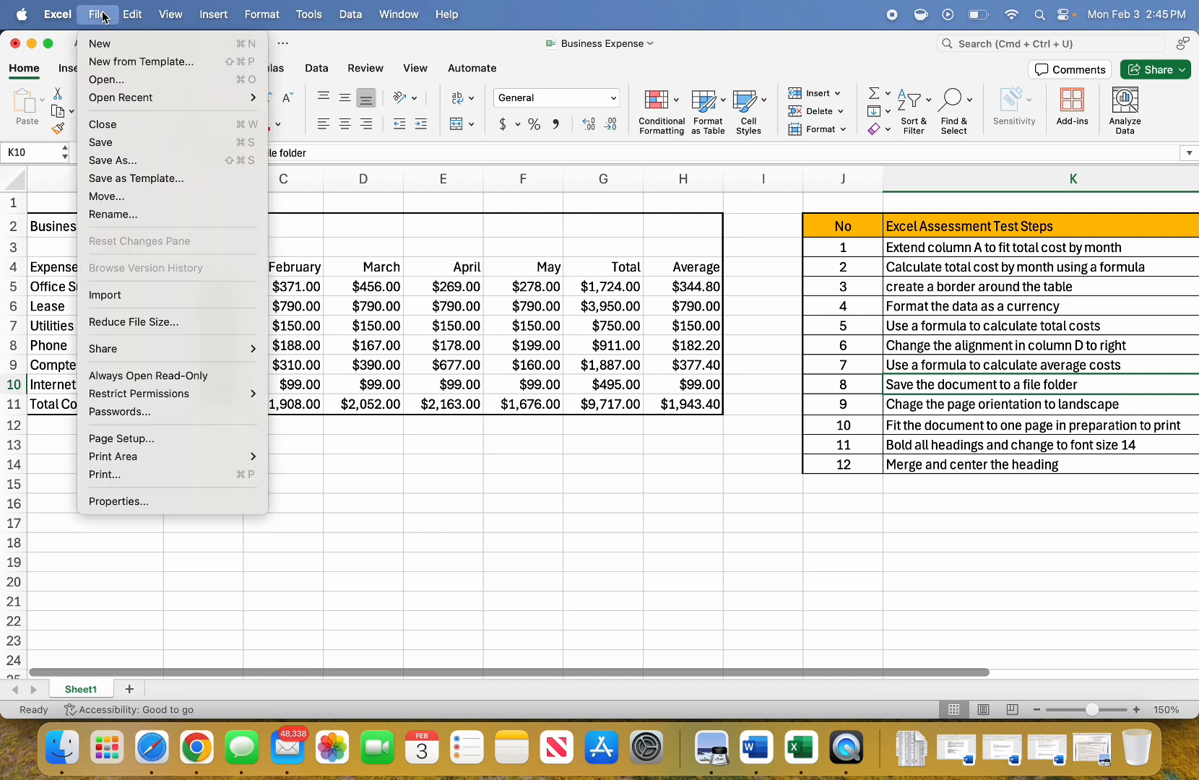
pyautogui.click(108, 159)
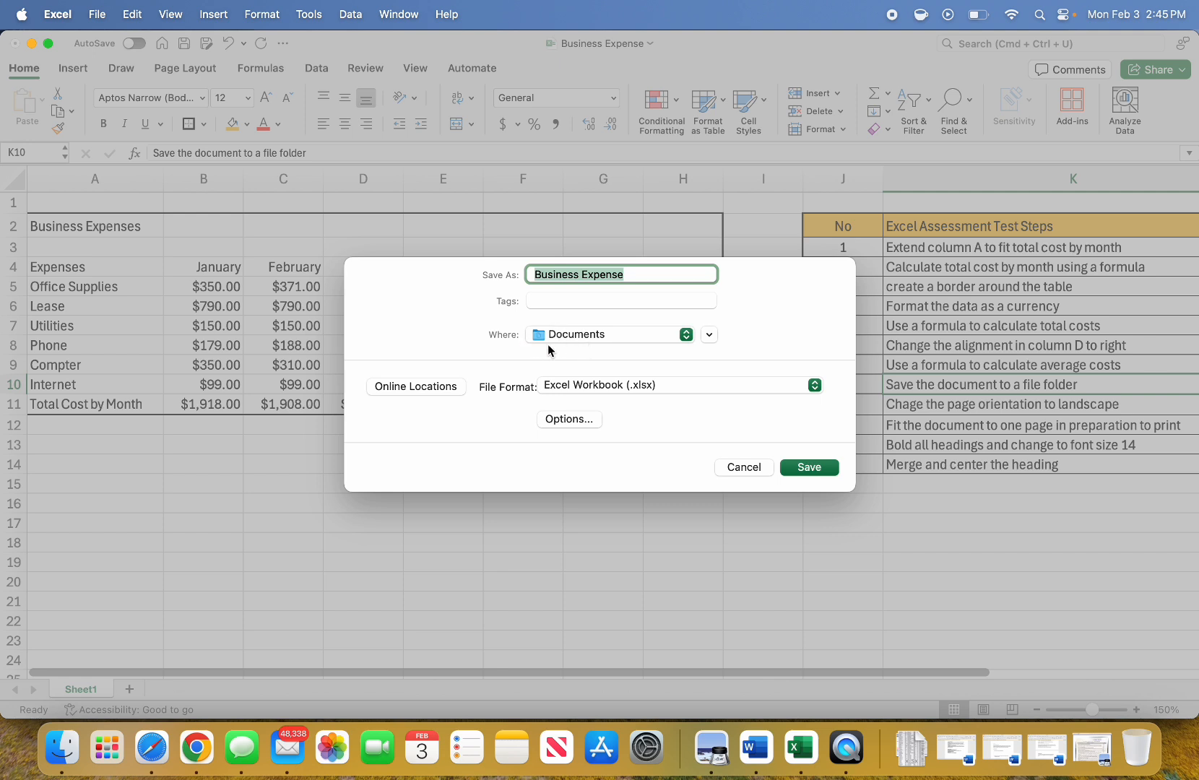
pyautogui.click(648, 274)
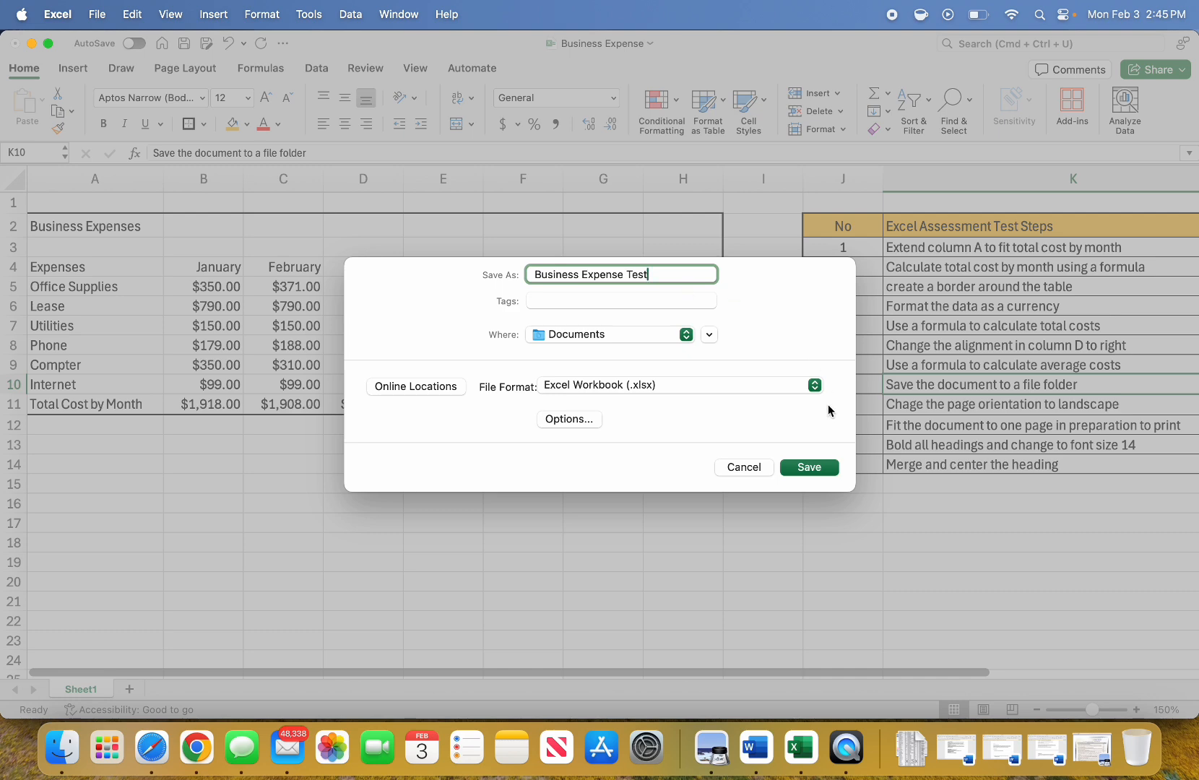
pyautogui.click(808, 468)
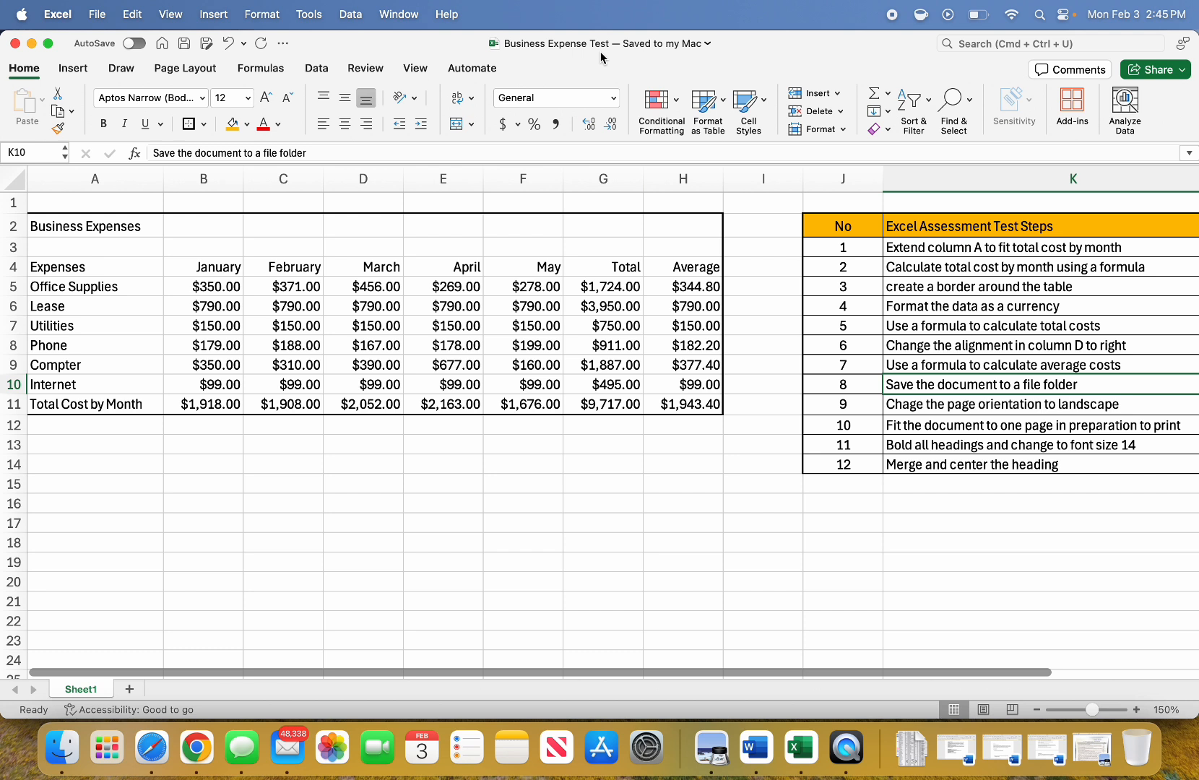
# Correct the misspelled first word of test step 9 in K11 to Change
pyautogui.click(963, 409)
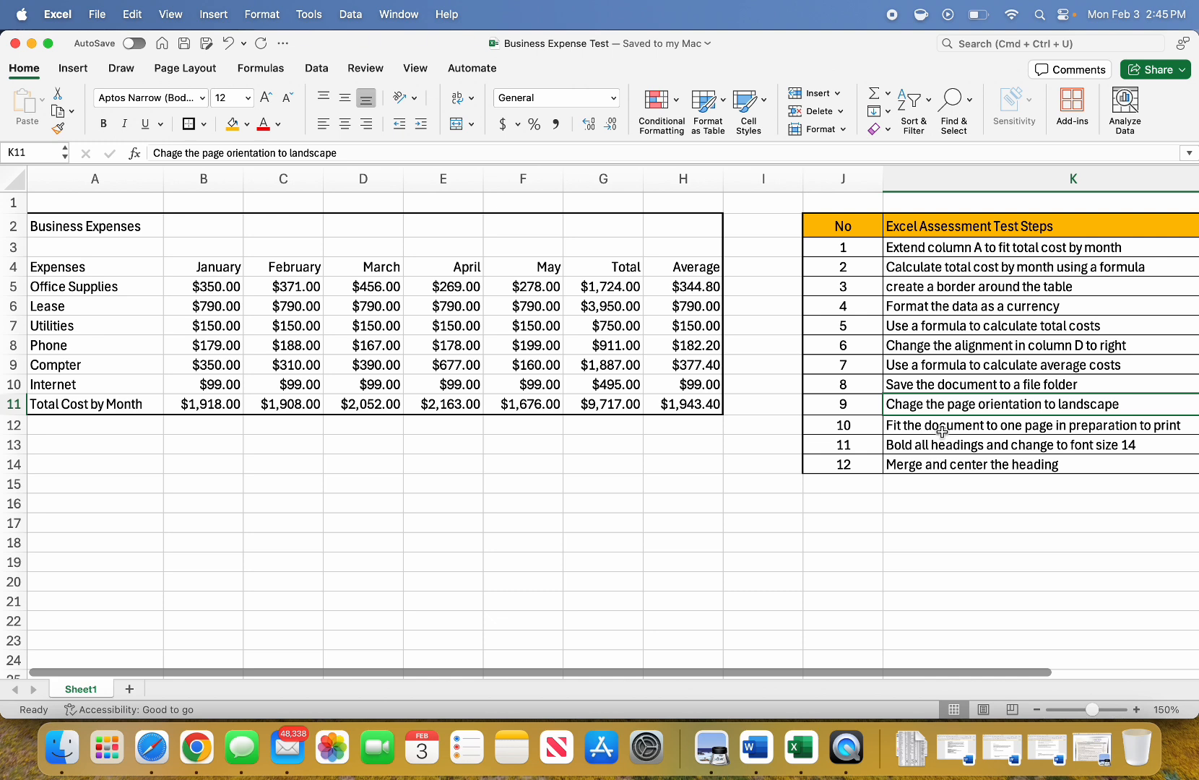
pyautogui.hscroll(3, 913, 404)
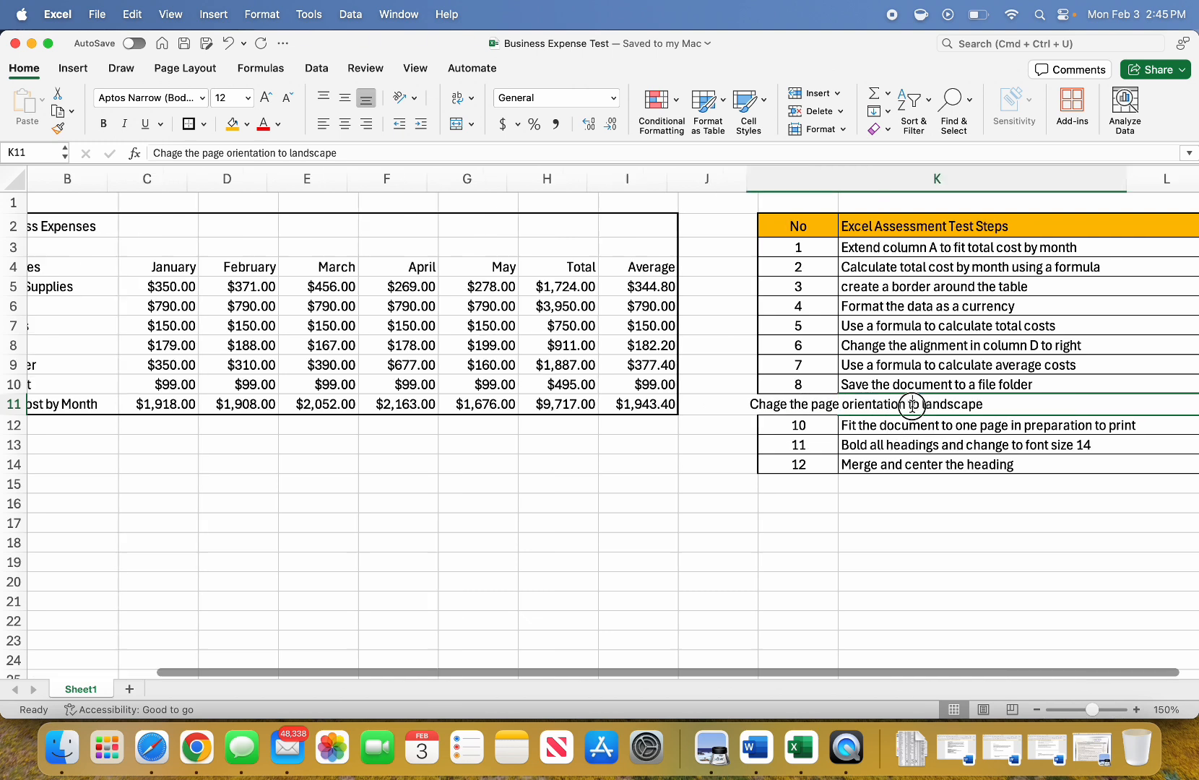
pyautogui.doubleClick(775, 406)
pyautogui.doubleClick(775, 406)
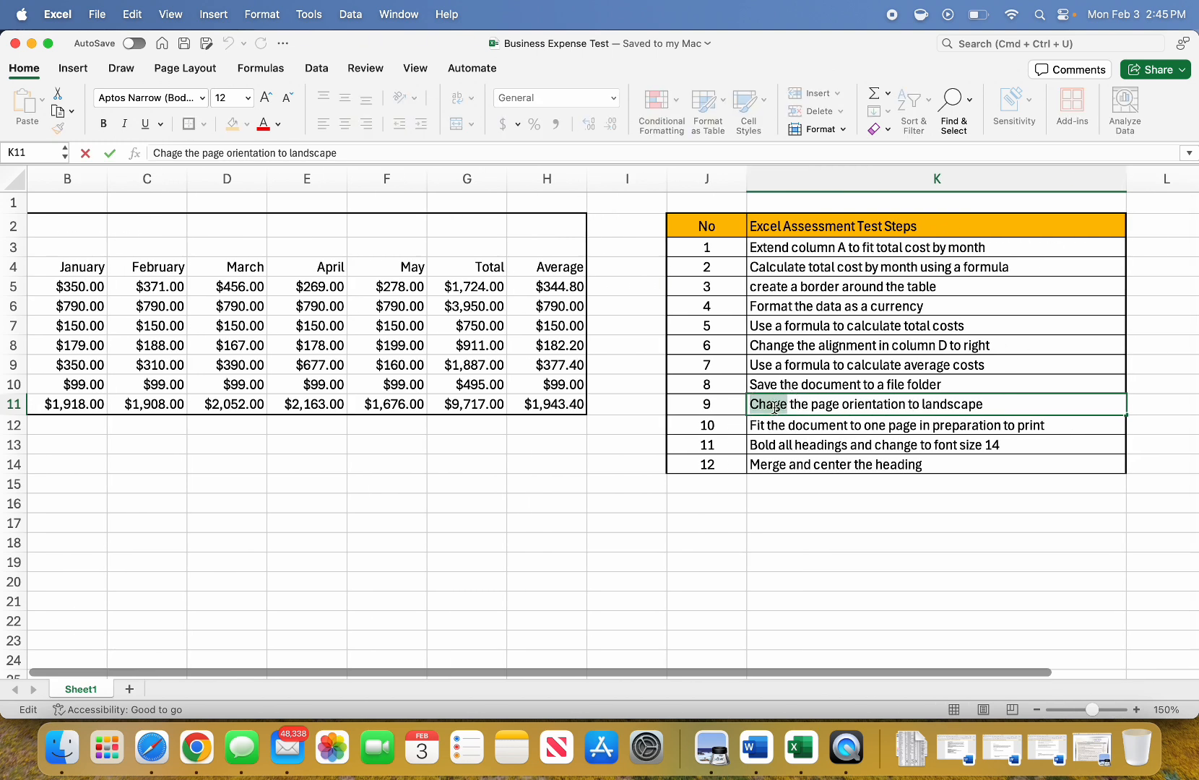
pyautogui.write('Change')
pyautogui.press('Return')
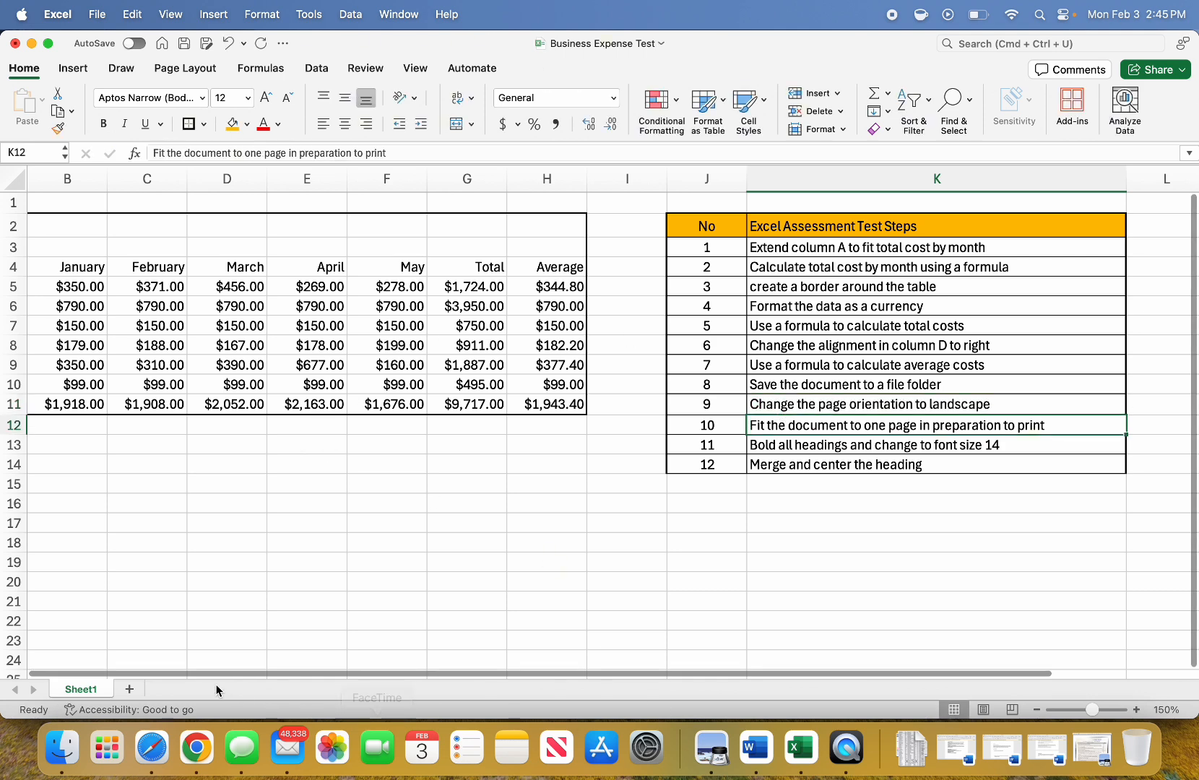
# Set the sheet's page orientation to Landscape
pyautogui.moveTo(159, 672); pyautogui.dragTo(46, 672)
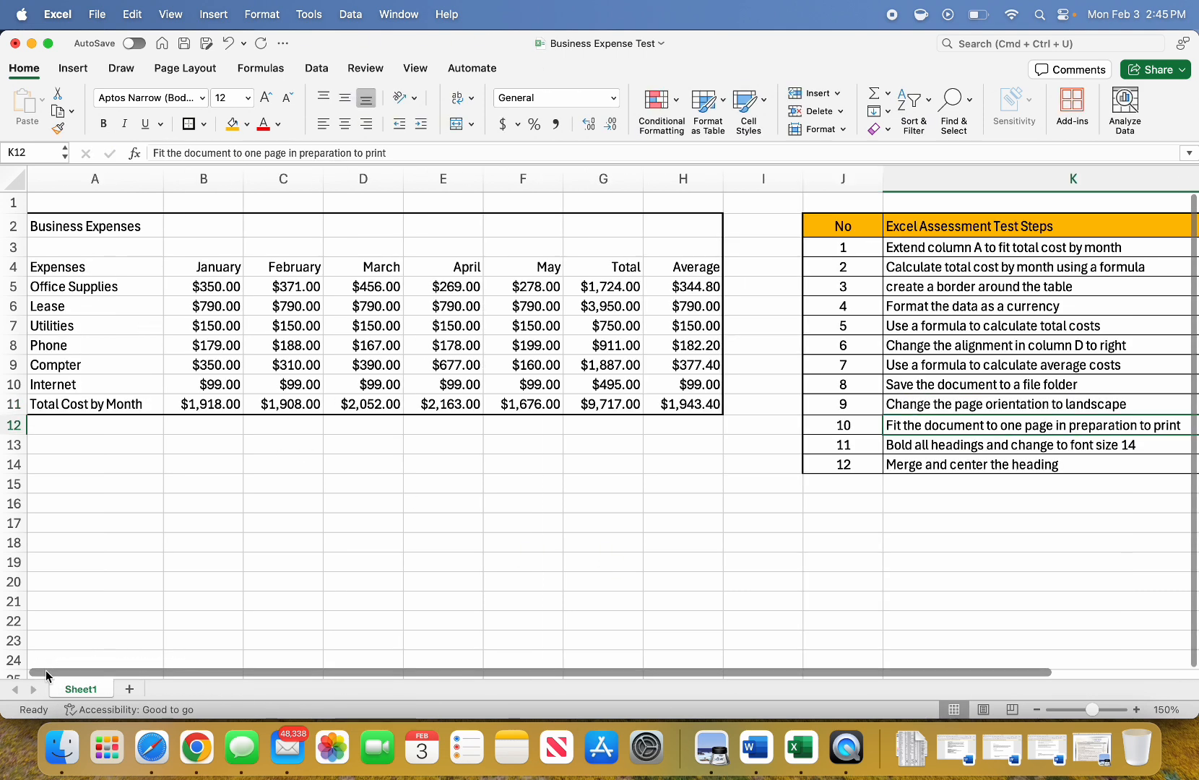
pyautogui.click(256, 328)
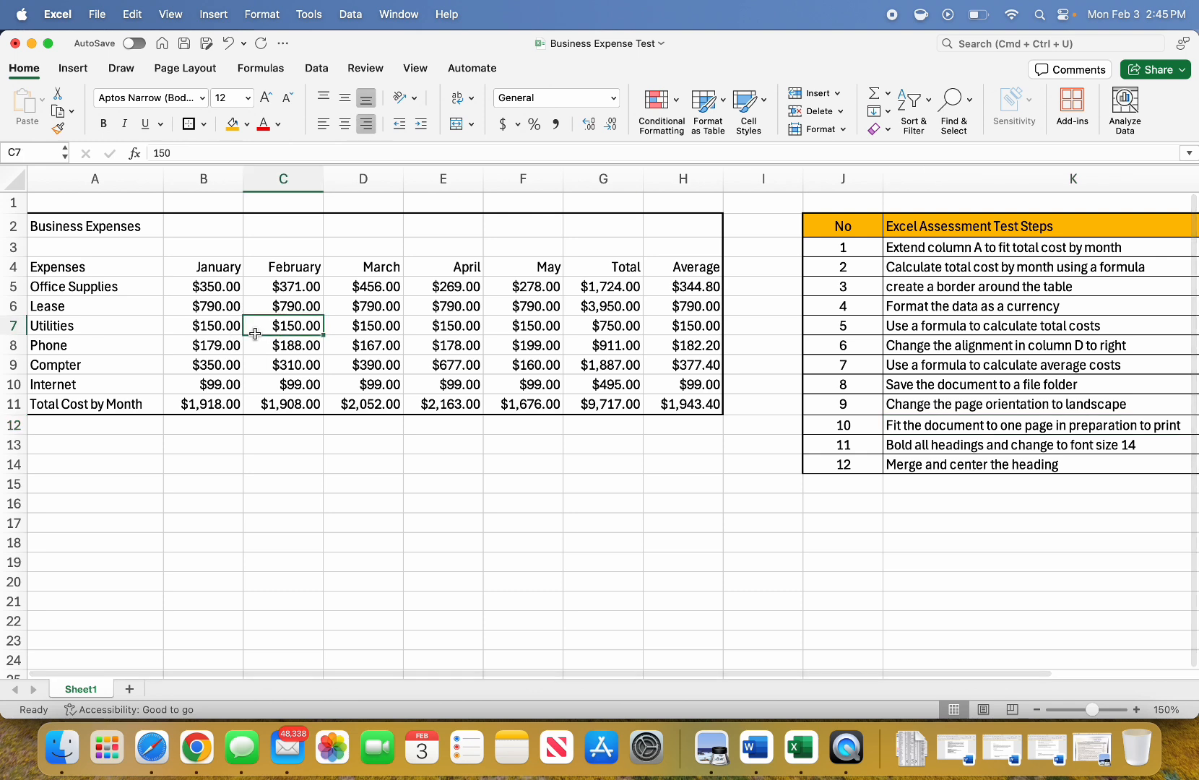
pyautogui.click(200, 72)
pyautogui.click(201, 103)
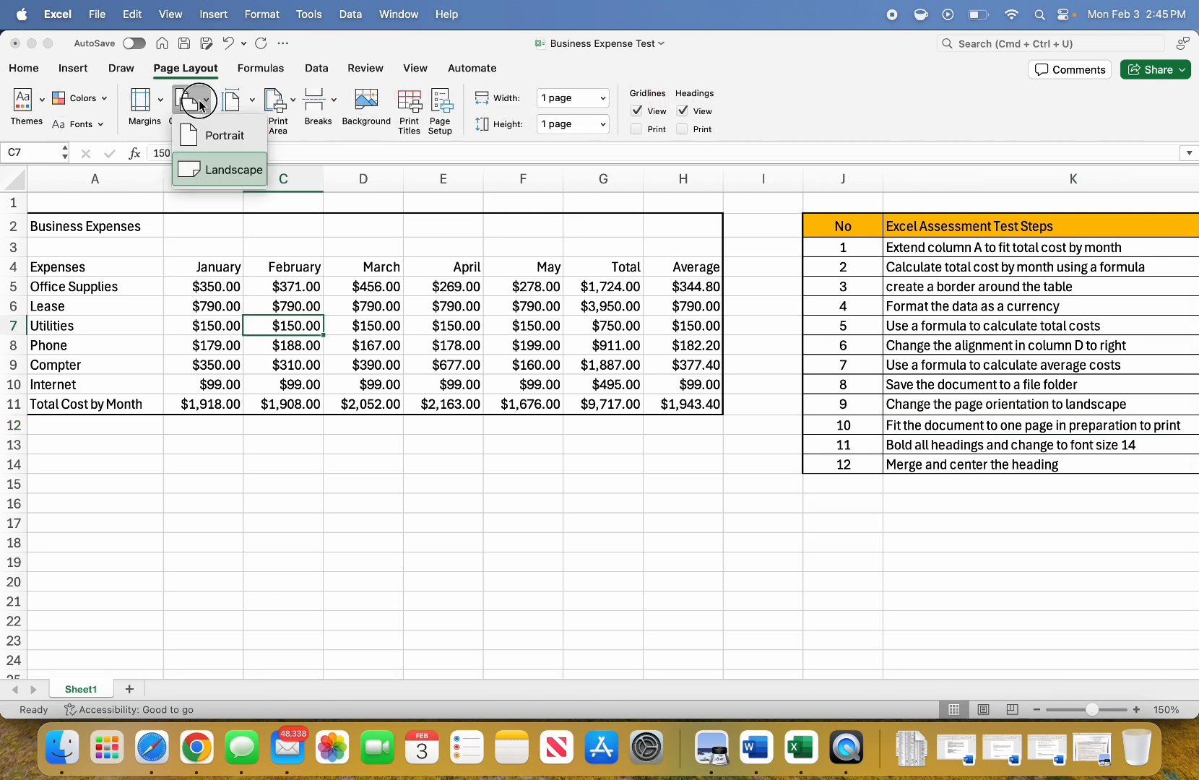
pyautogui.click(212, 167)
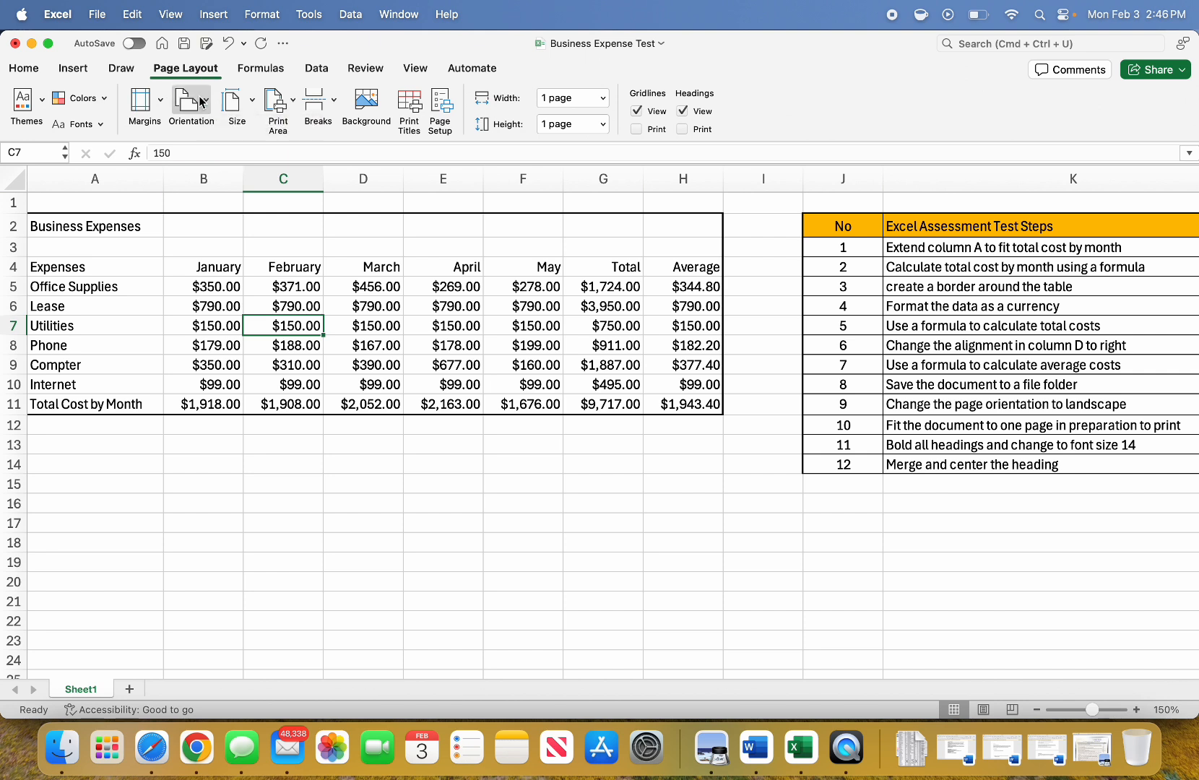
# Switch the page orientation to Portrait and restore it to Landscape
pyautogui.click(201, 104)
pyautogui.click(206, 136)
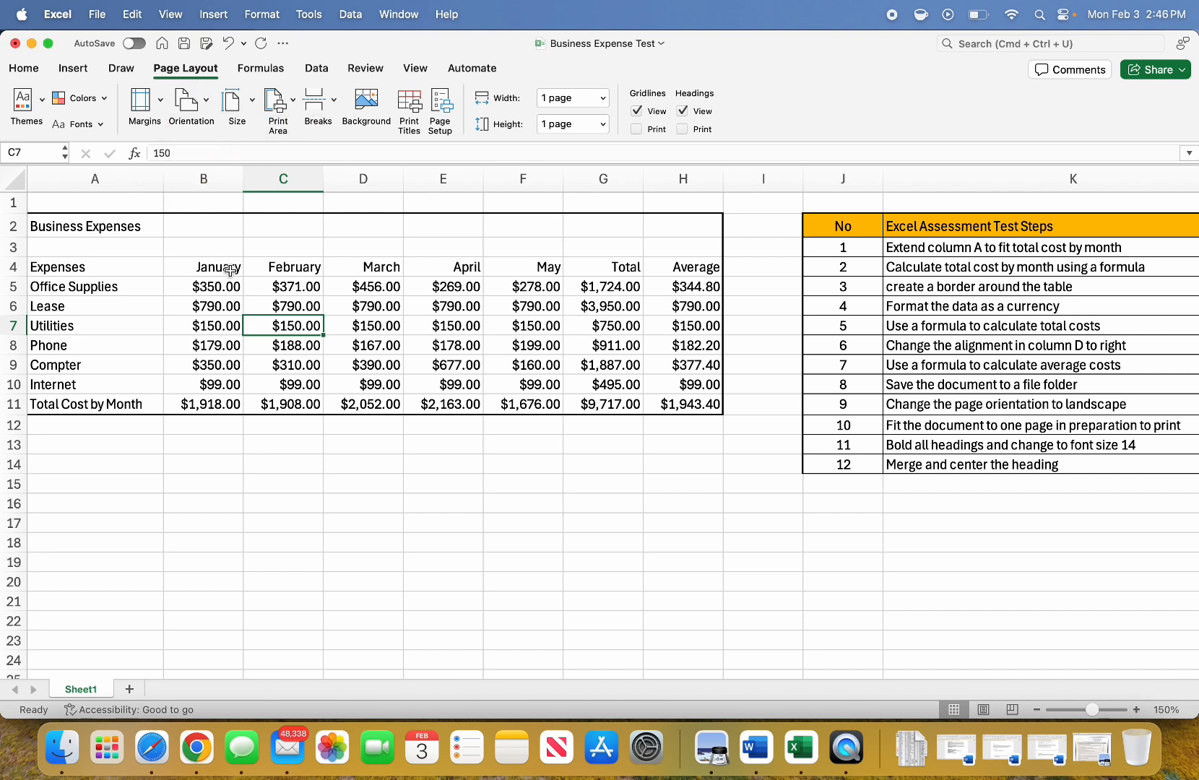
pyautogui.click(192, 105)
pyautogui.click(210, 167)
# Preview the printout with Scale to fit turned off and back on at 1 page wide by 1 page tall, and leave without printing
pyautogui.click(952, 425)
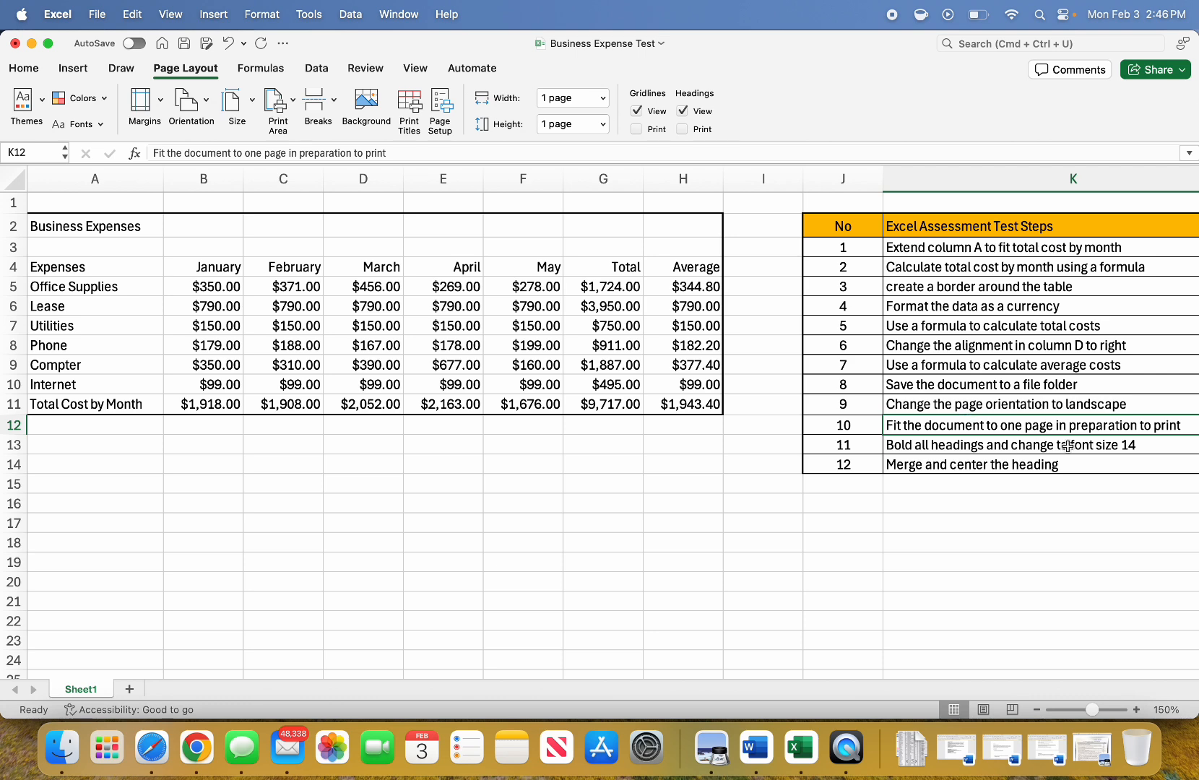
pyautogui.click(168, 273)
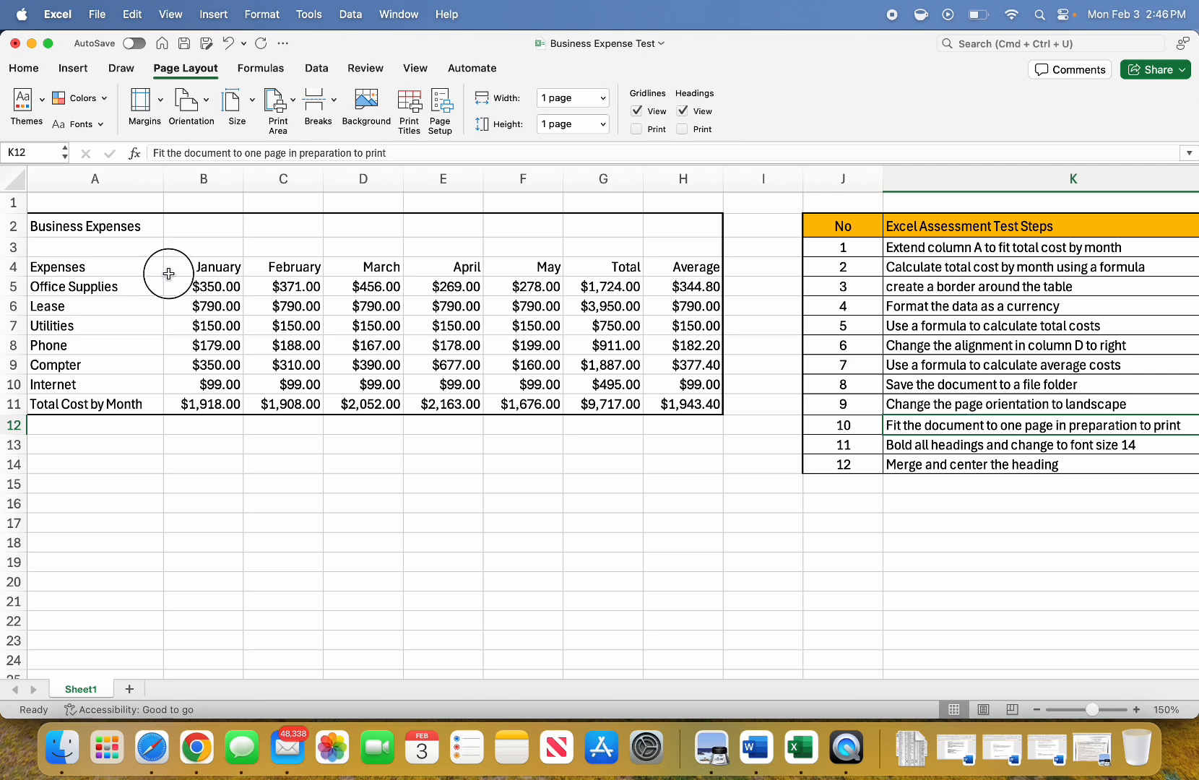
pyautogui.click(99, 5)
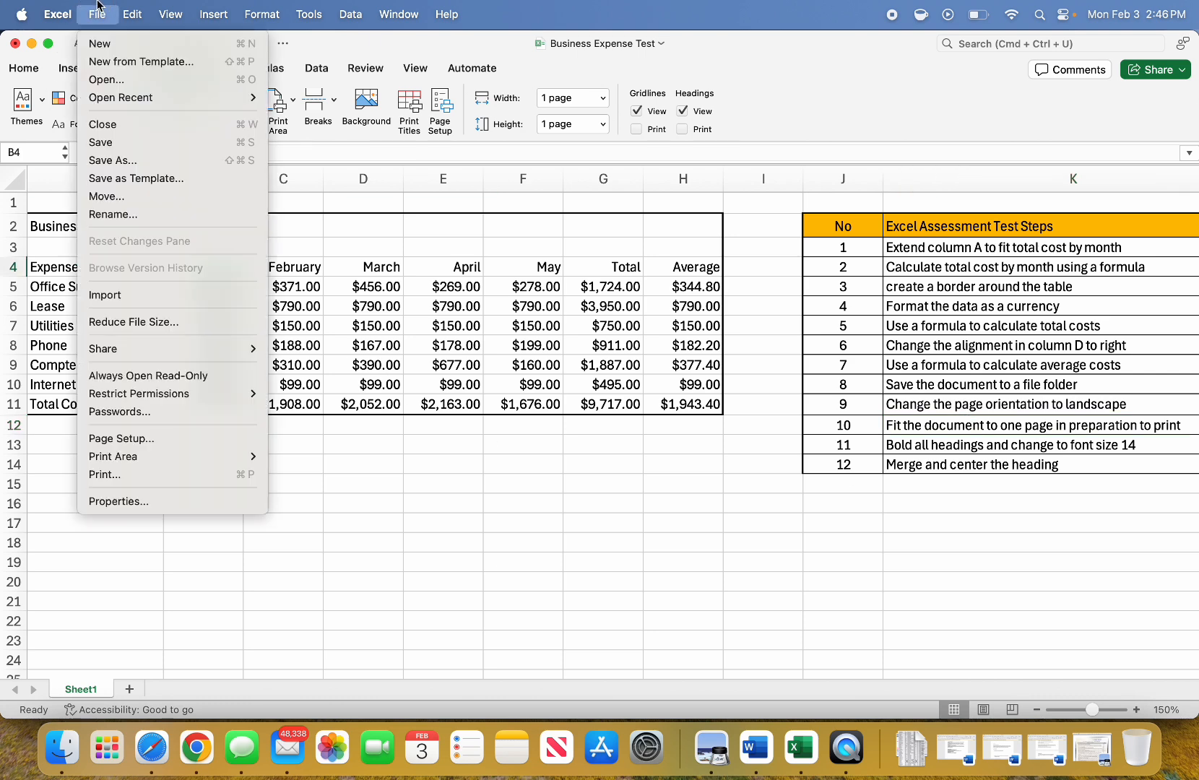
pyautogui.click(142, 475)
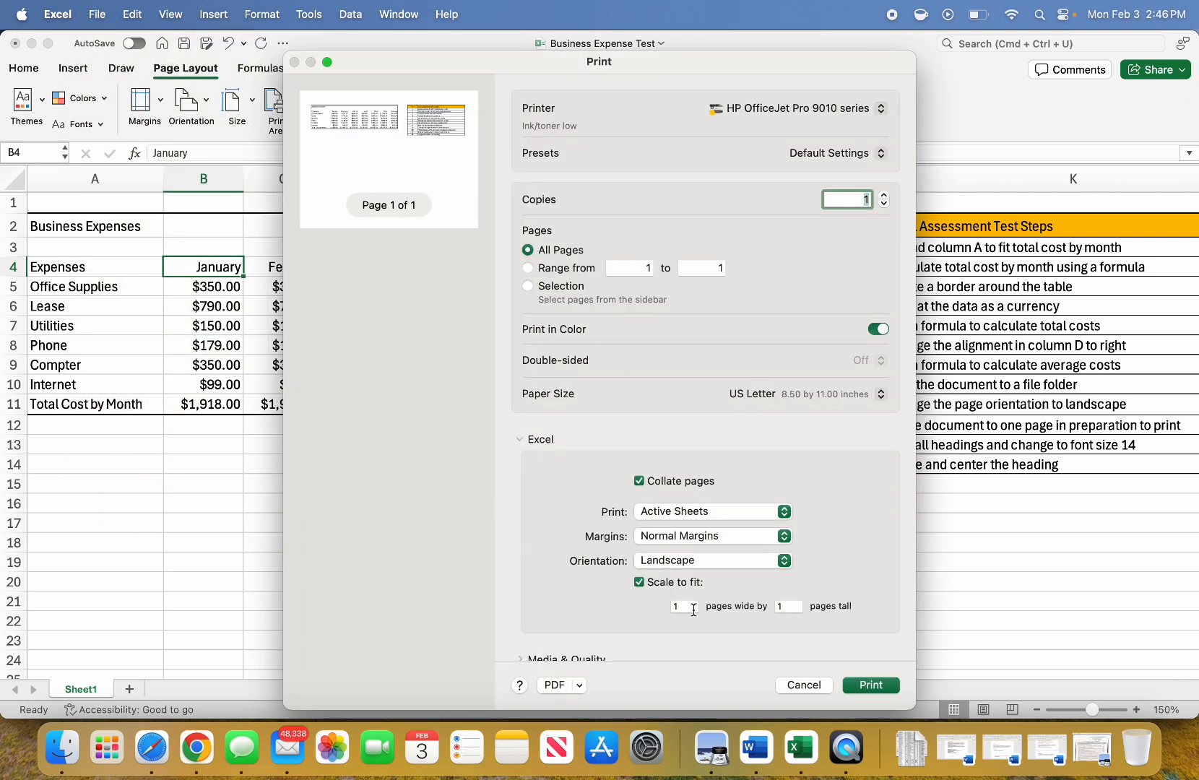
pyautogui.scroll(-3, 693, 611)
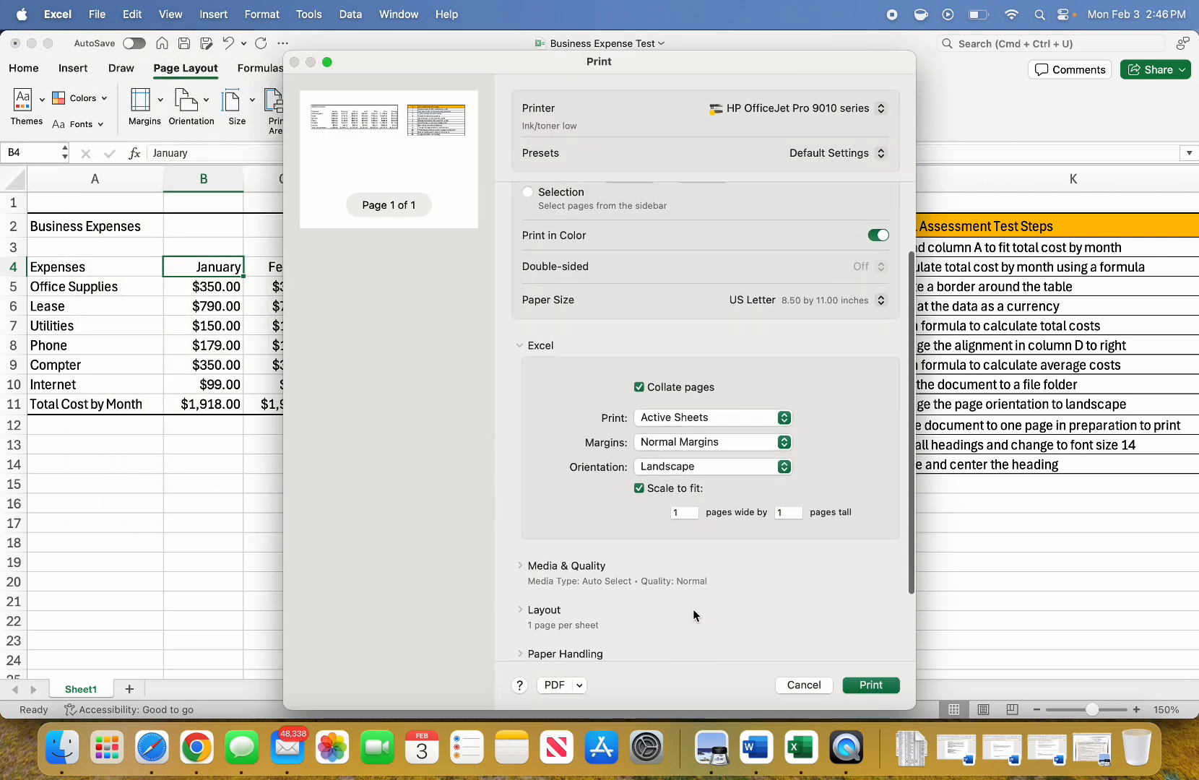
pyautogui.click(640, 479)
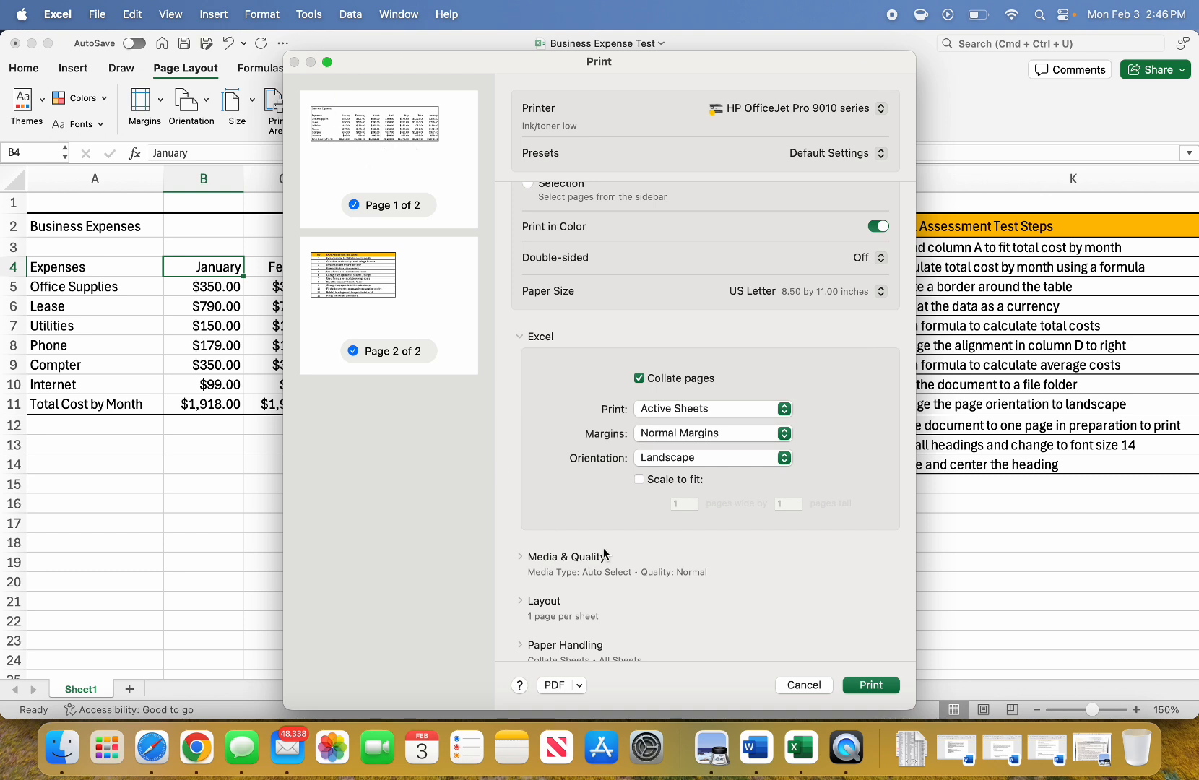
pyautogui.click(639, 480)
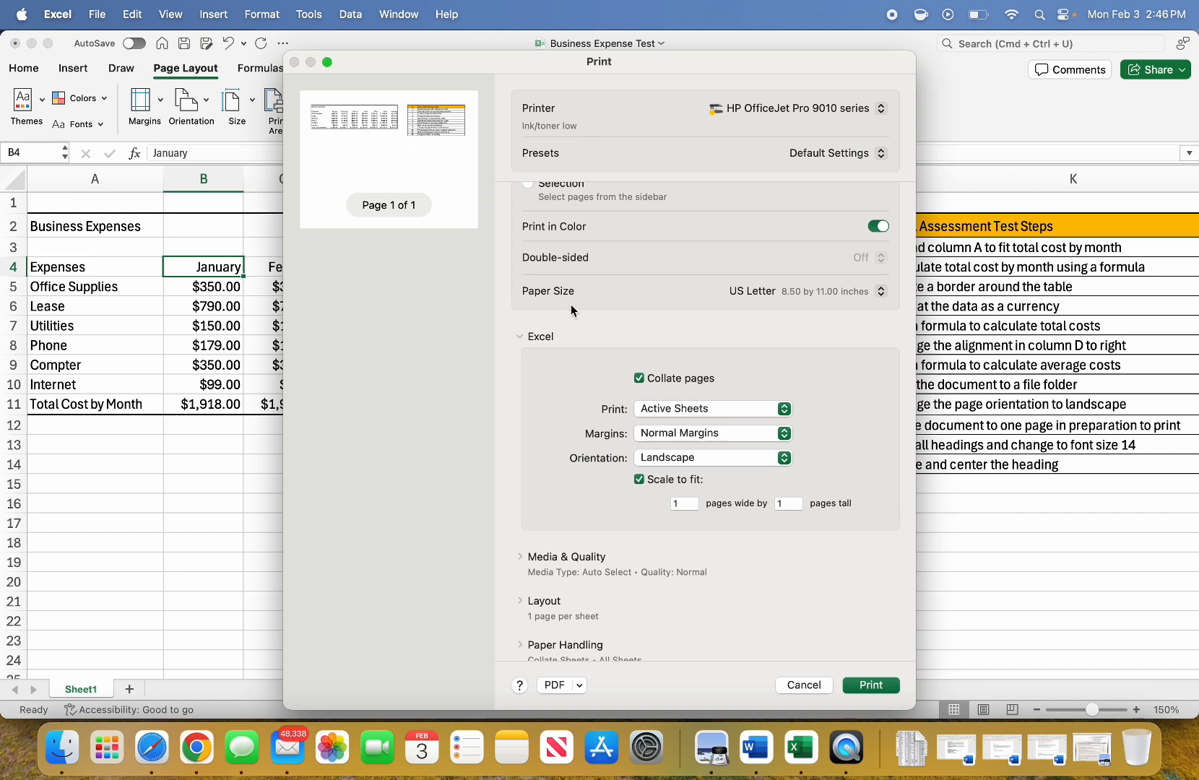
pyautogui.click(804, 686)
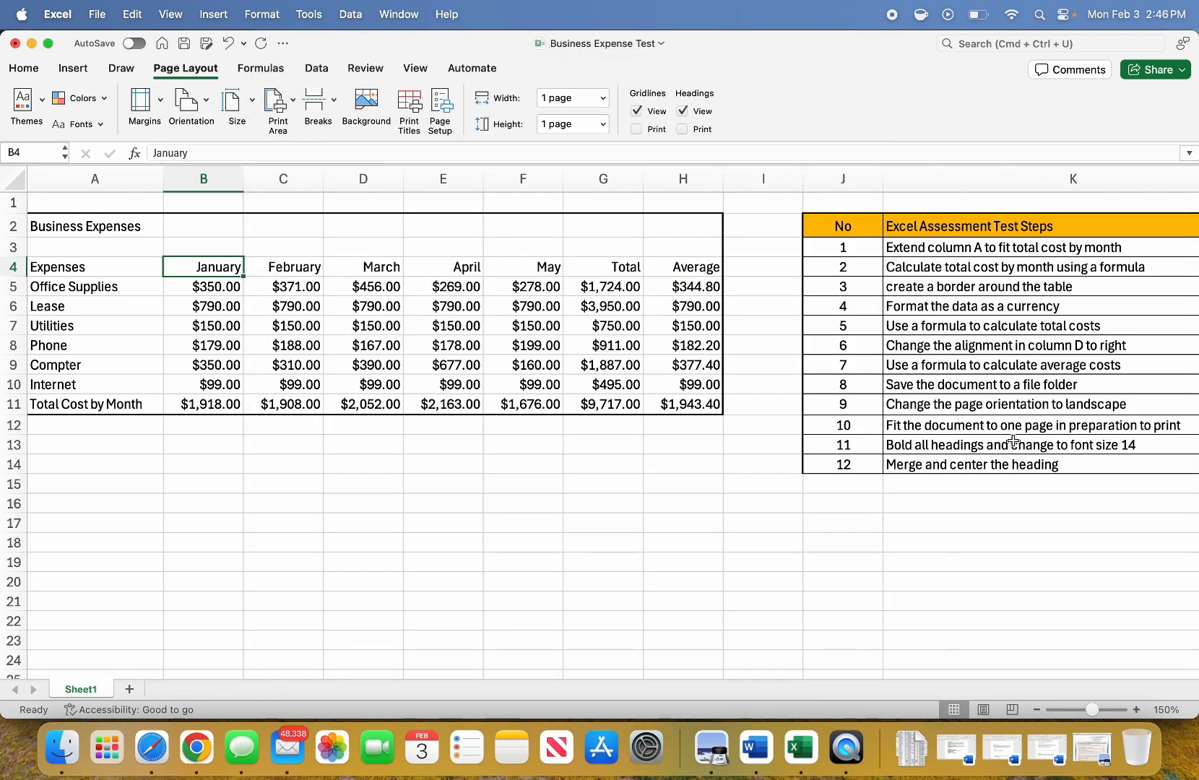
# Make the Business Expenses heading in A2 bold and set its font size to 14
pyautogui.click(1012, 442)
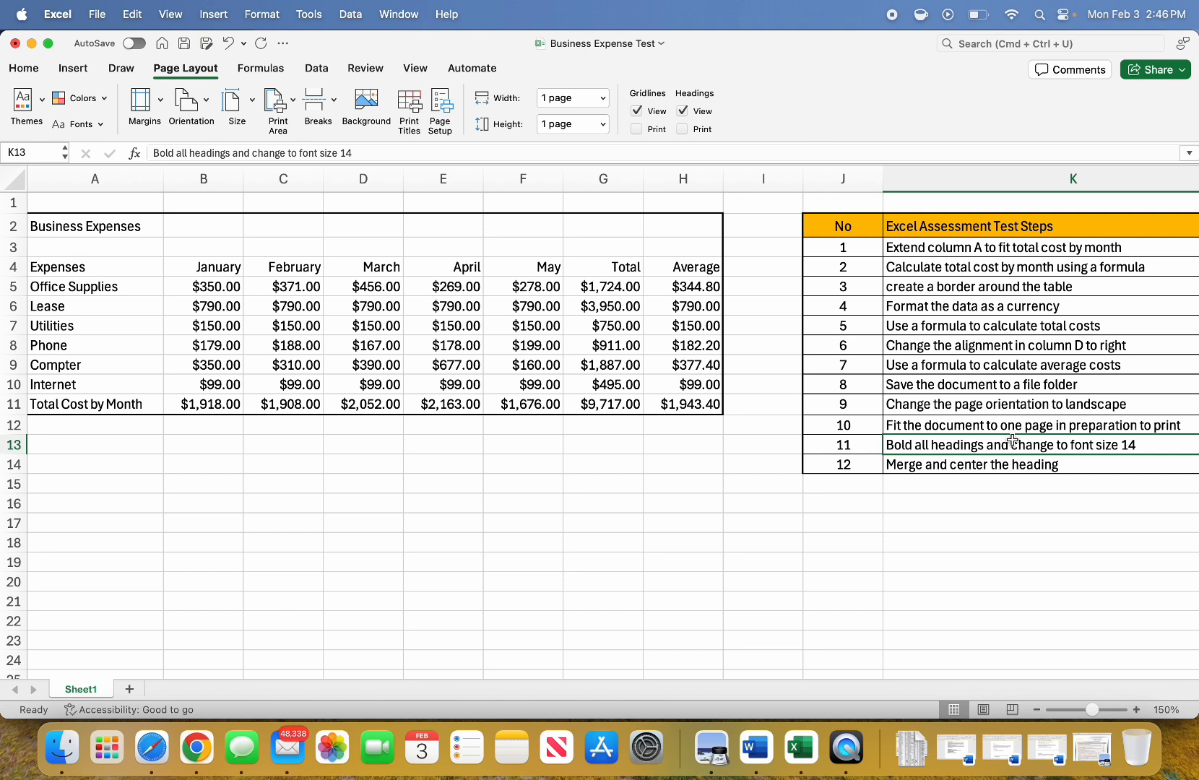
pyautogui.click(98, 227)
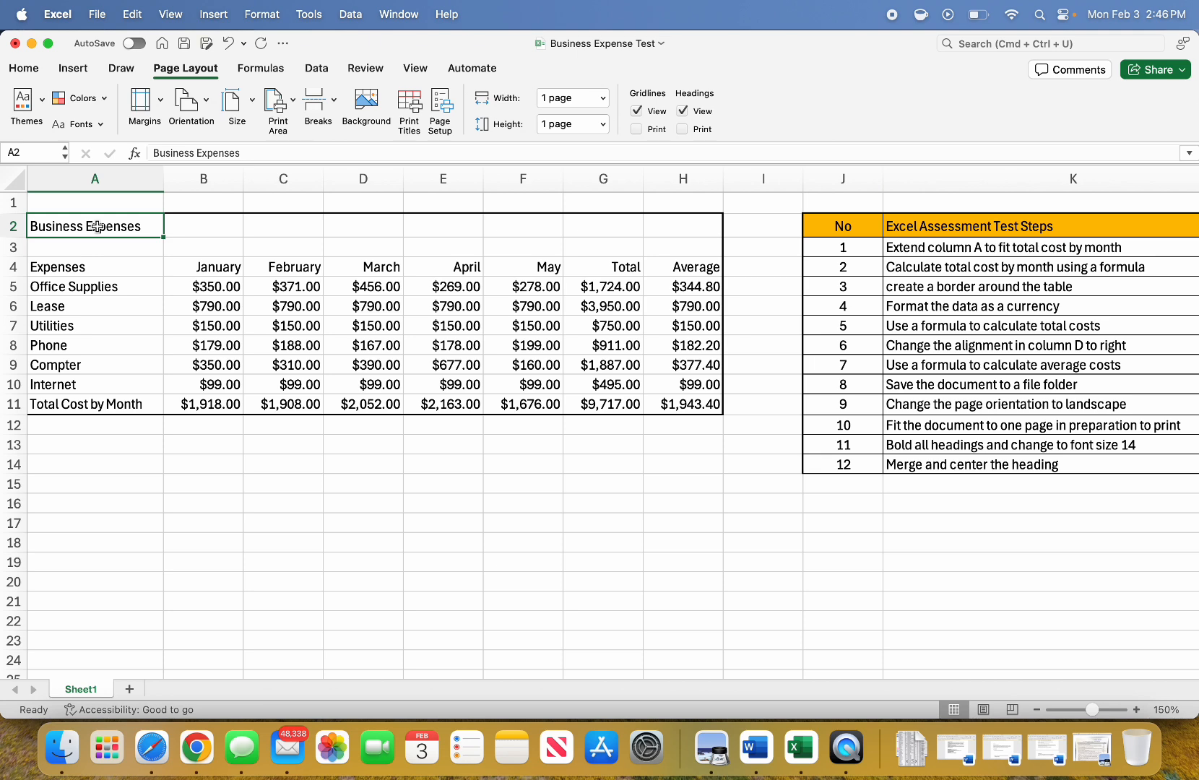
pyautogui.click(38, 73)
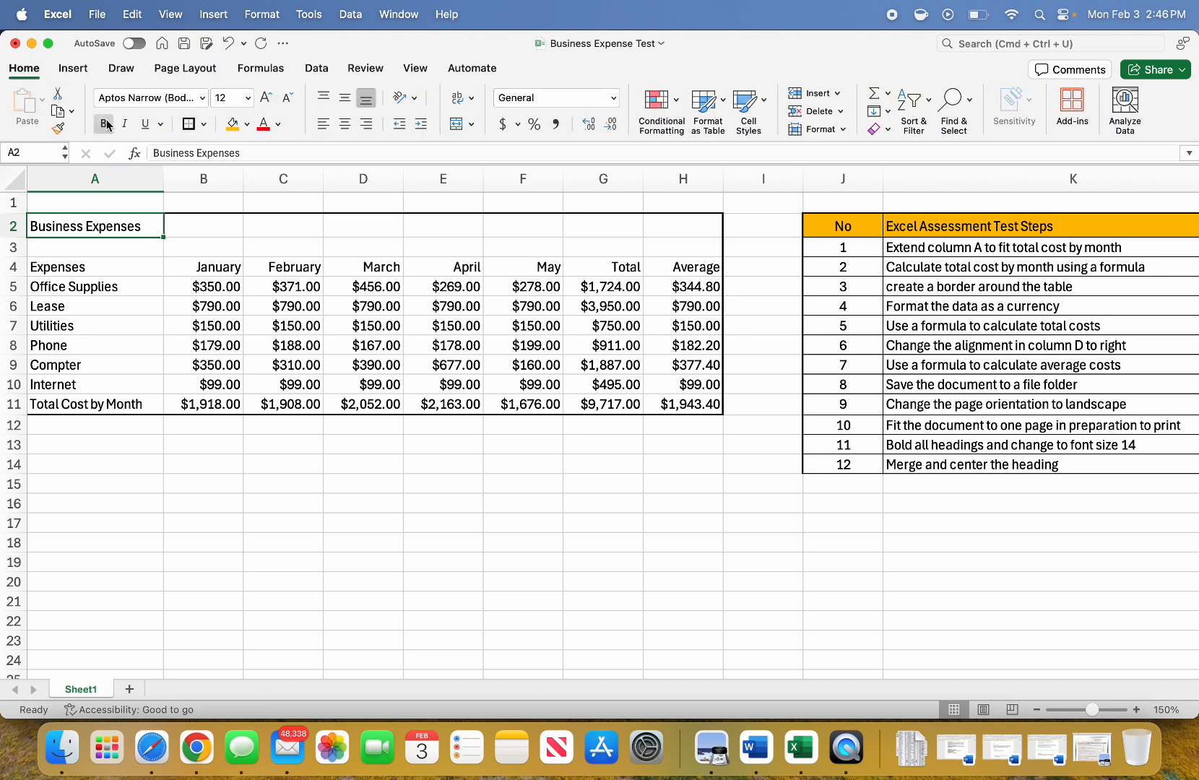
pyautogui.click(106, 124)
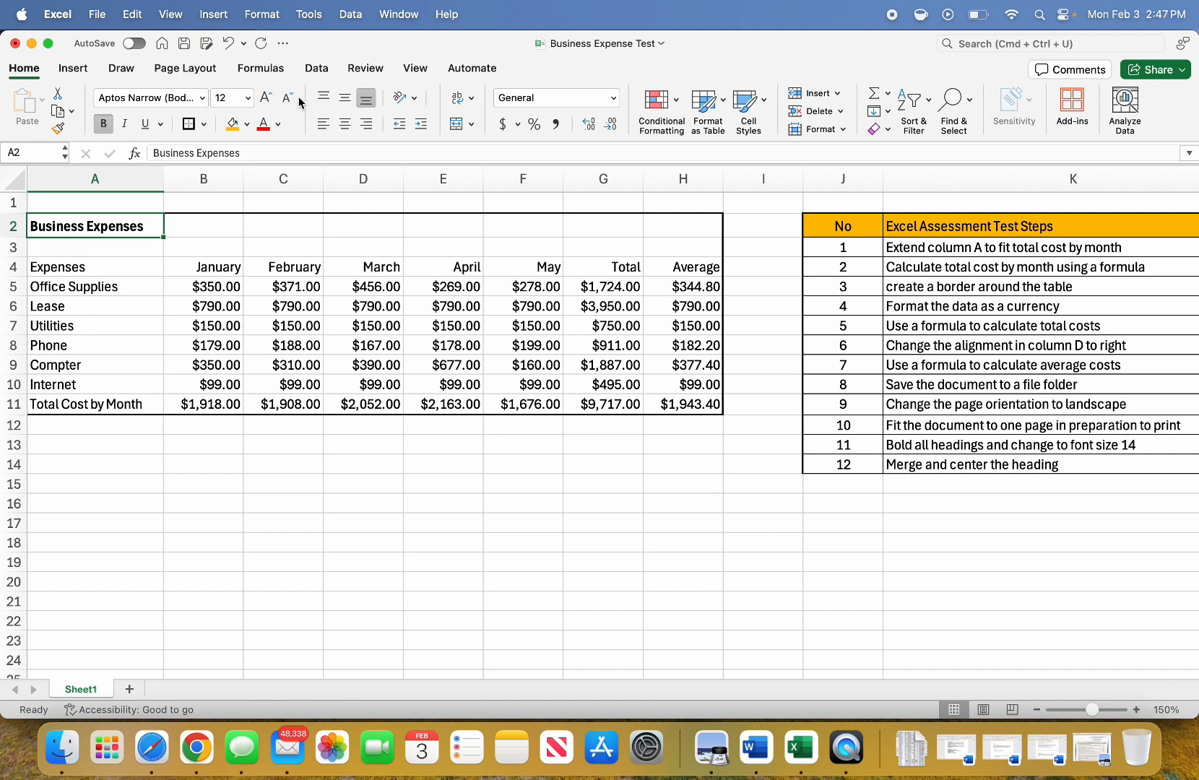
pyautogui.click(265, 98)
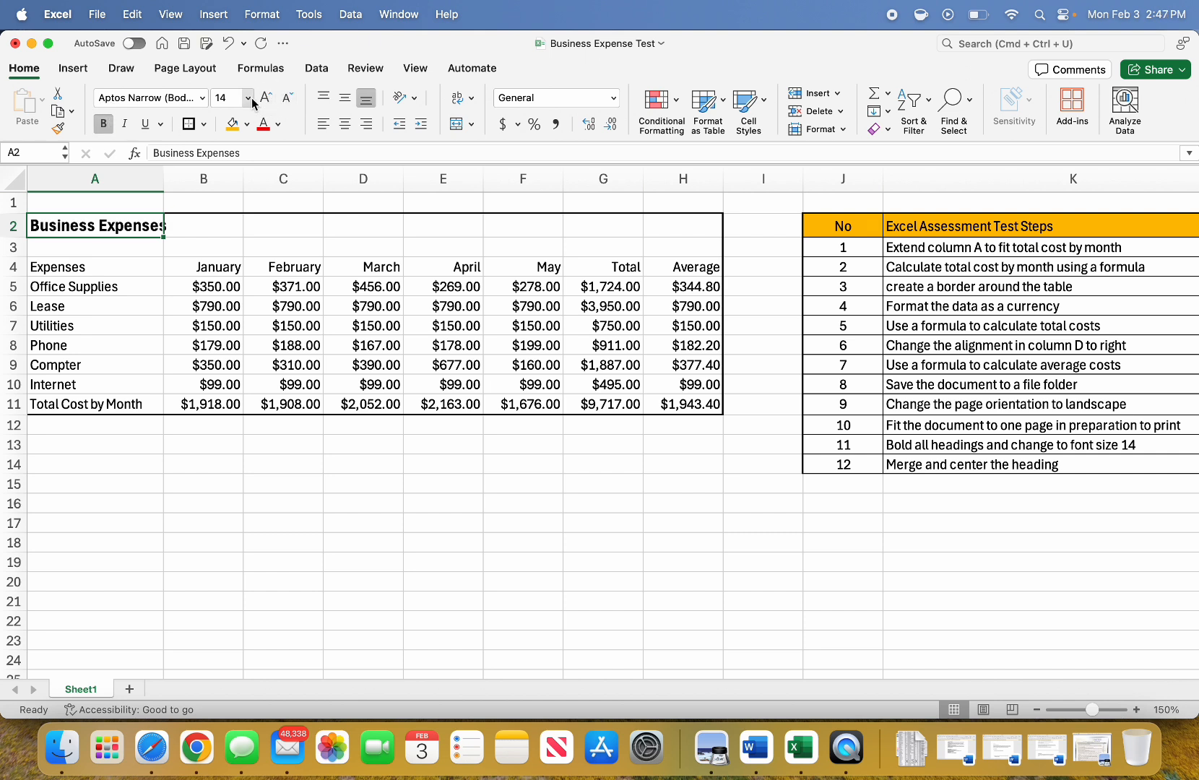
pyautogui.click(248, 97)
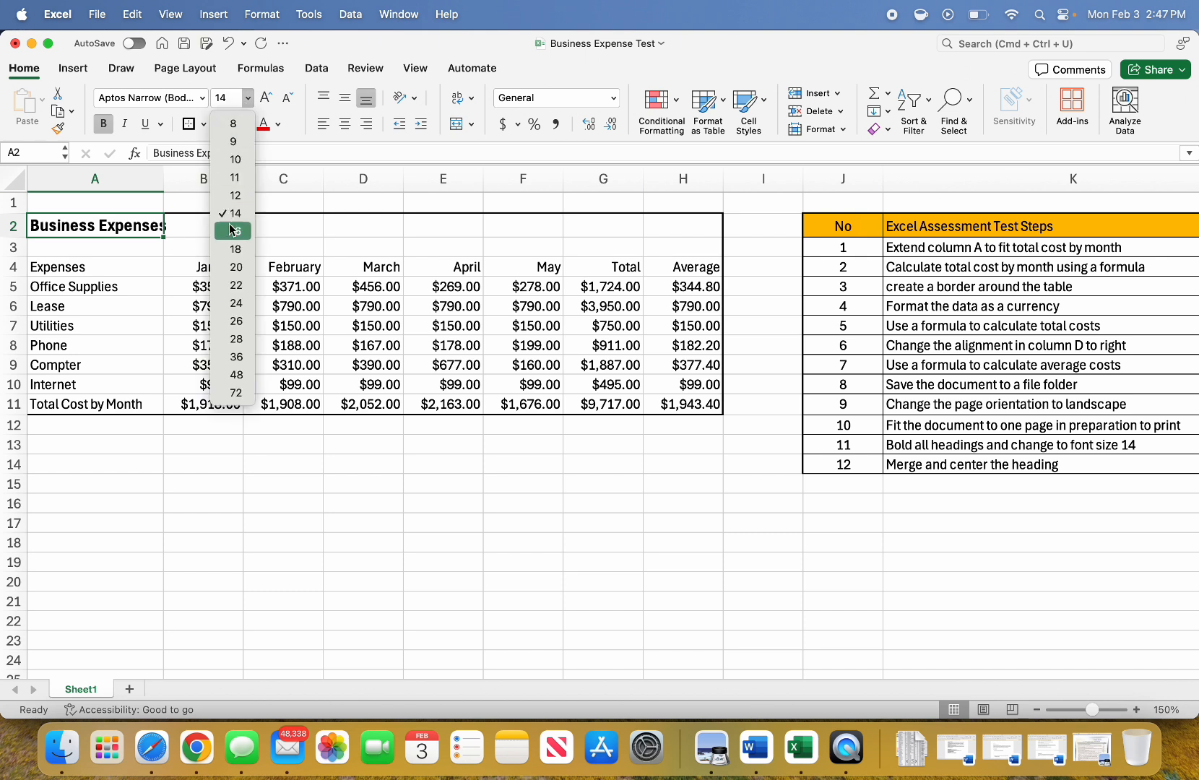
pyautogui.click(236, 213)
pyautogui.click(234, 98)
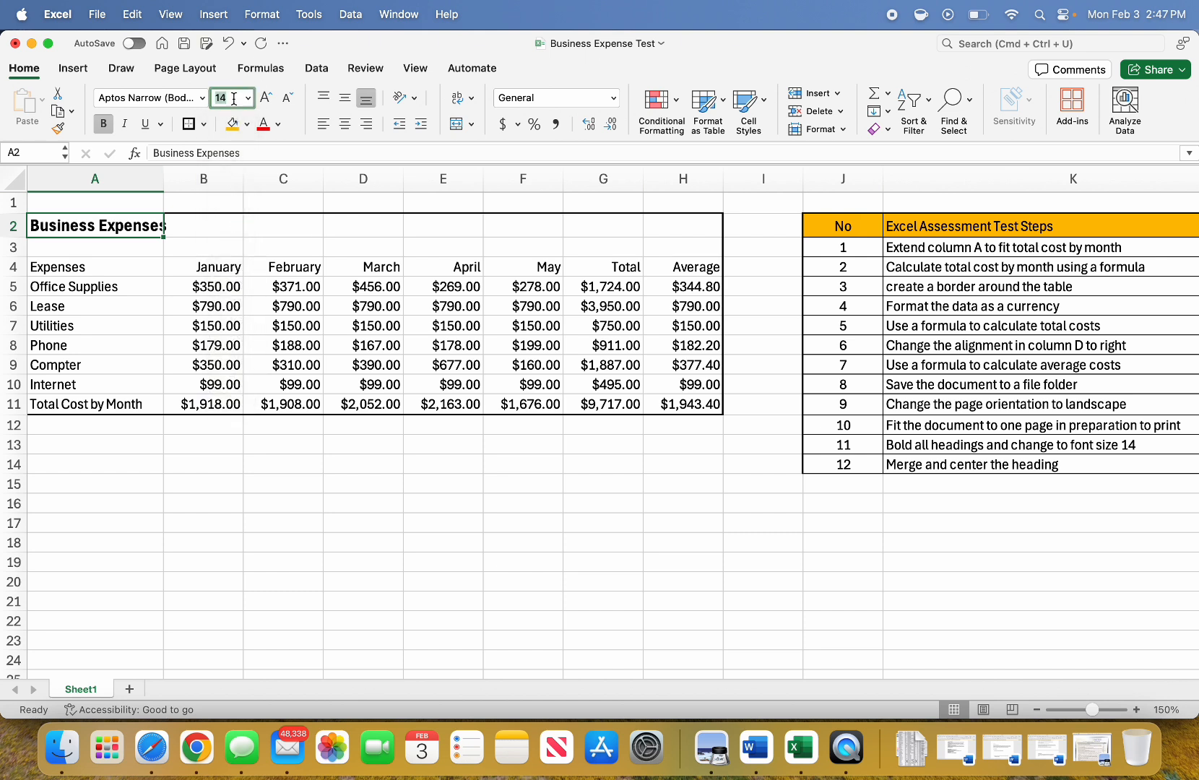
pyautogui.press('Return')
# Merge and center the Business Expenses heading across A2:H2
pyautogui.click(916, 467)
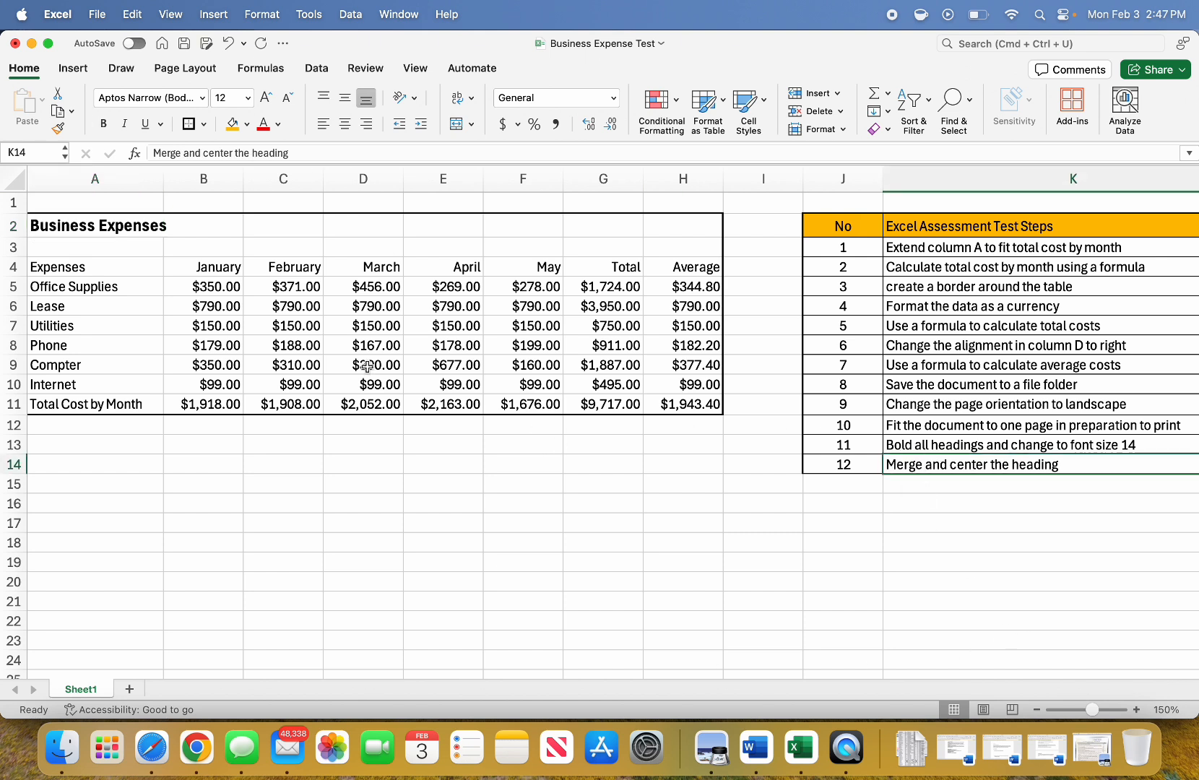
pyautogui.click(94, 224)
pyautogui.moveTo(95, 224); pyautogui.dragTo(678, 232)
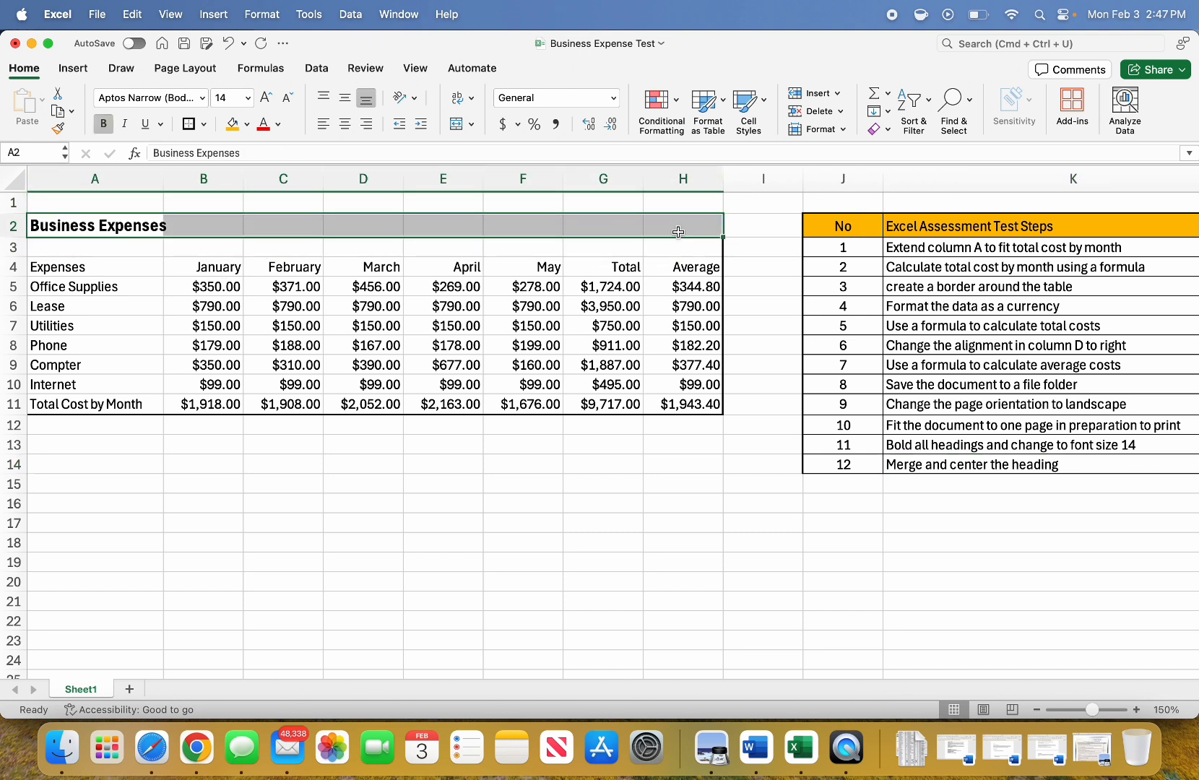
pyautogui.click(471, 130)
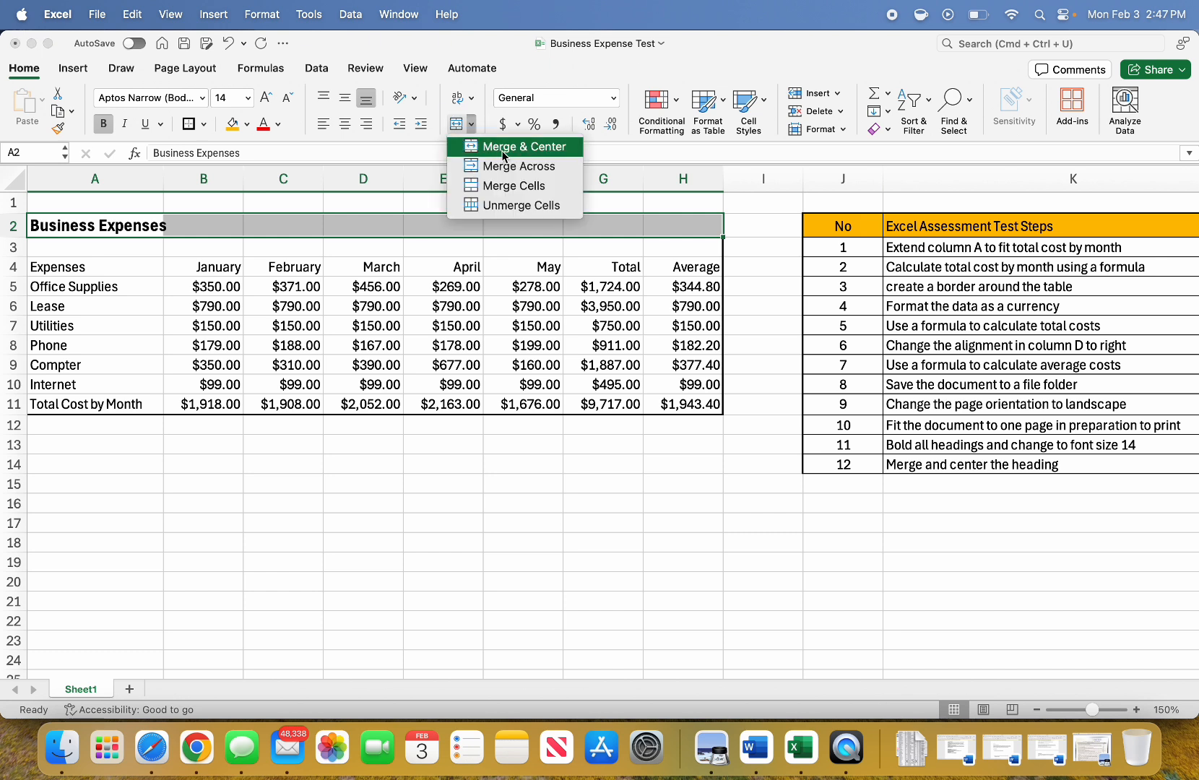
pyautogui.click(497, 148)
pyautogui.click(561, 531)
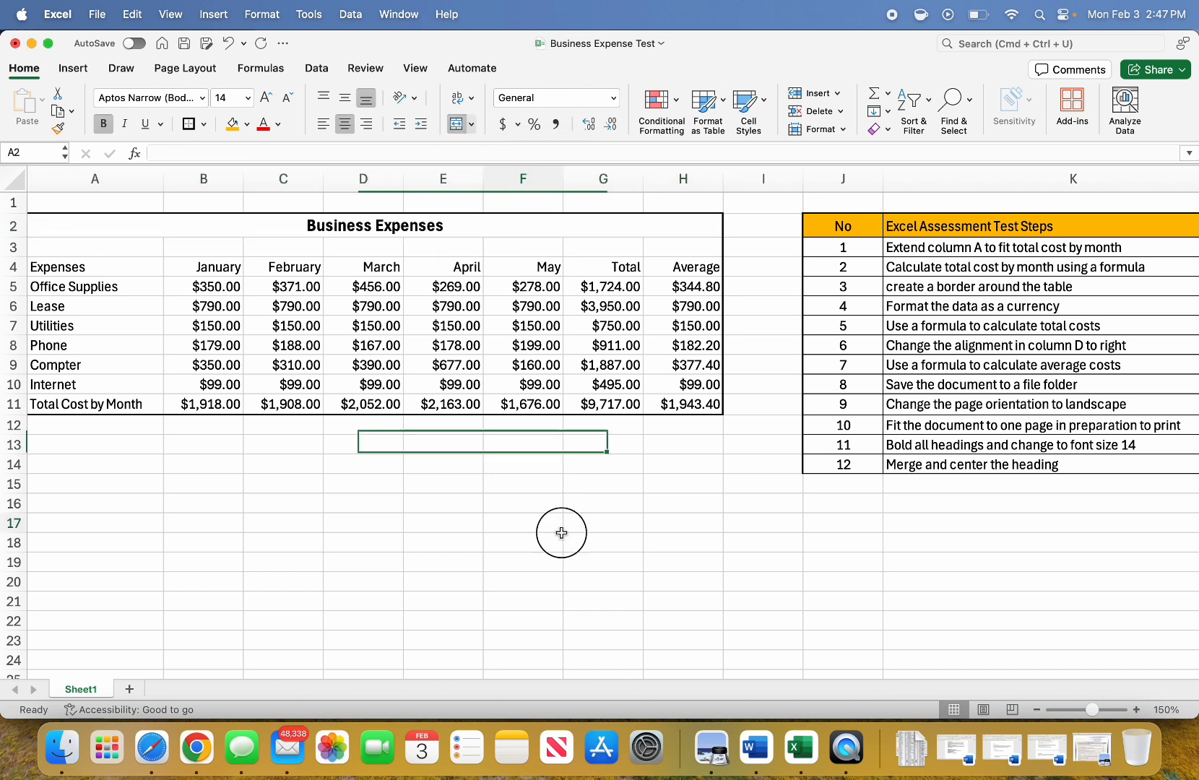